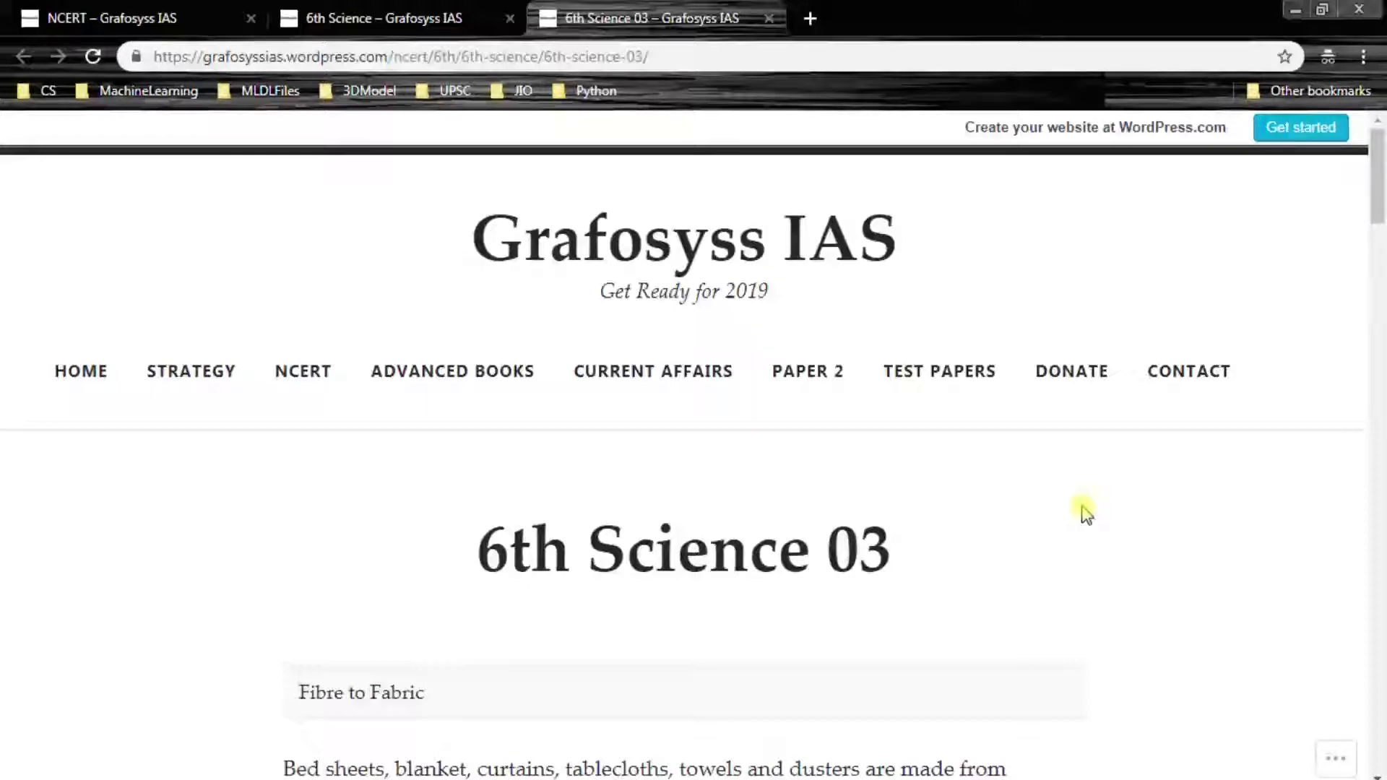
{"action": "scroll", "coordinate": [1083, 512], "scroll_direction": "down", "scroll_amount": 2}
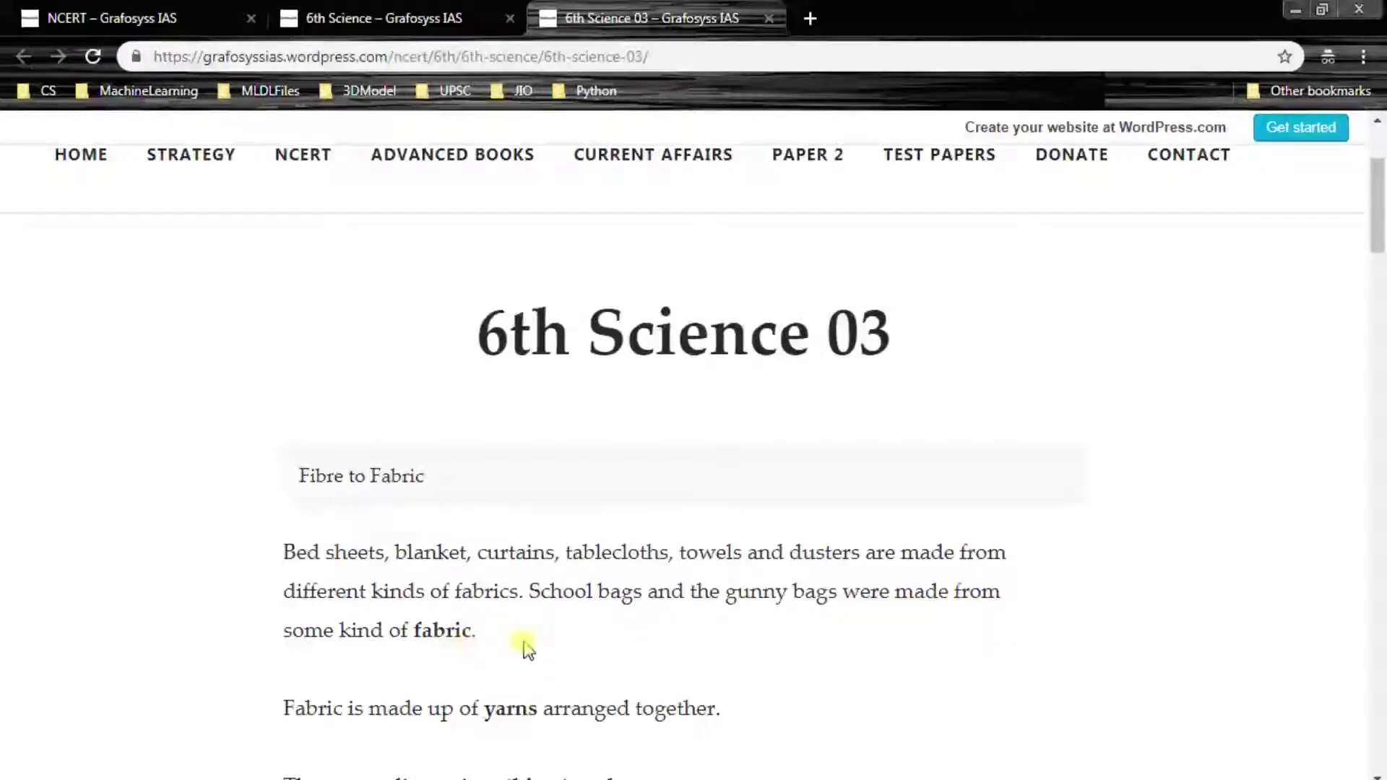
{"action": "scroll", "coordinate": [522, 647], "scroll_direction": "down", "scroll_amount": 2}
{"action": "scroll", "coordinate": [522, 647], "scroll_direction": "down", "scroll_amount": 1}
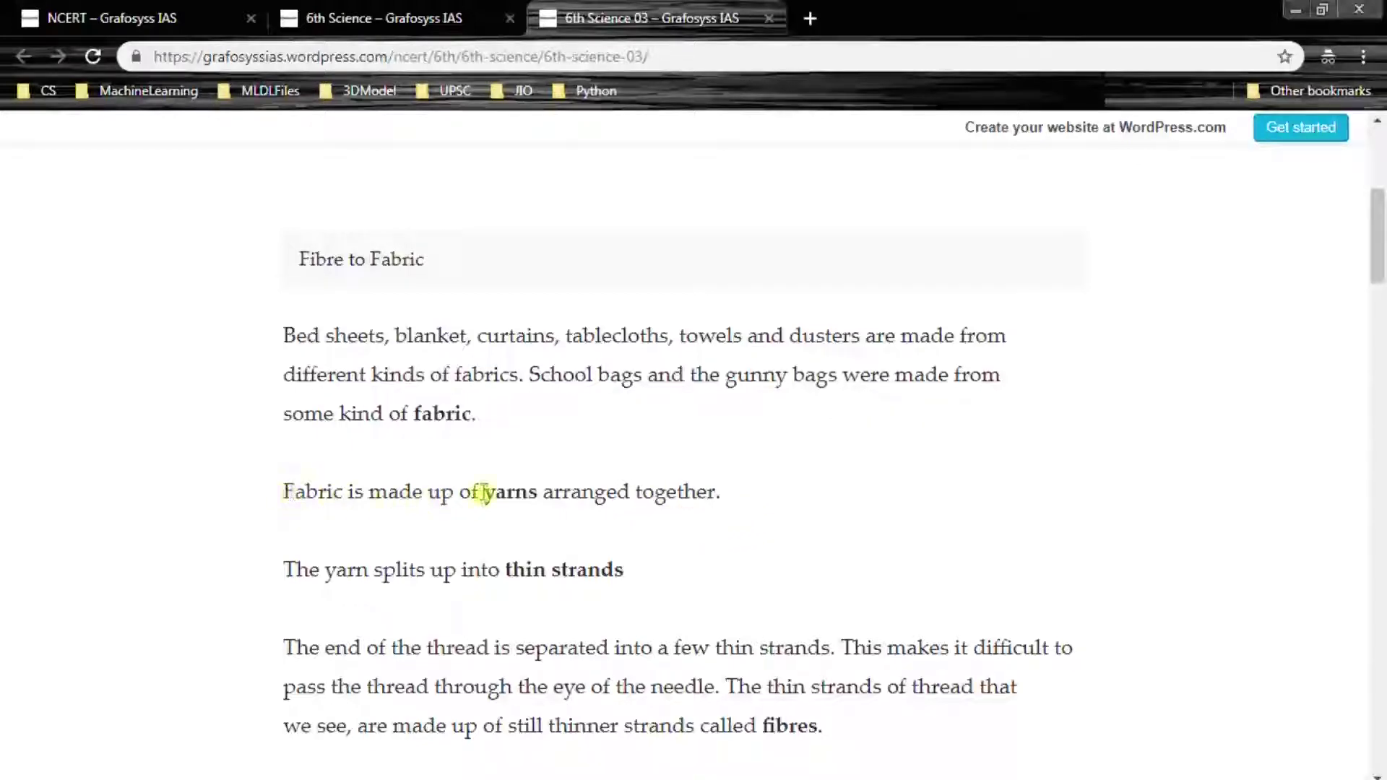
Briefly highlight 'yarns', then clear it and continue to the fabrics, yarns and fibres line.
{"action": "double_click", "coordinate": [518, 494]}
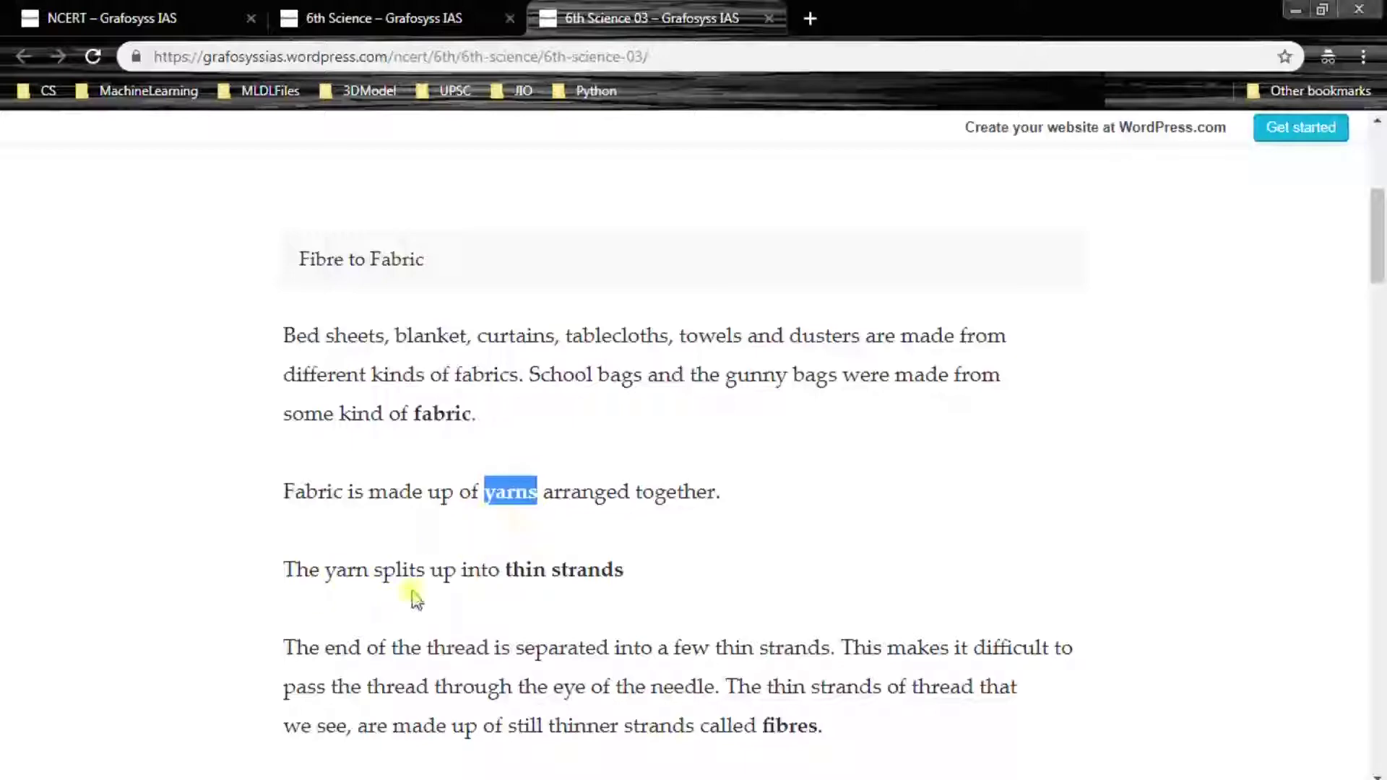
{"action": "left_click", "coordinate": [434, 595]}
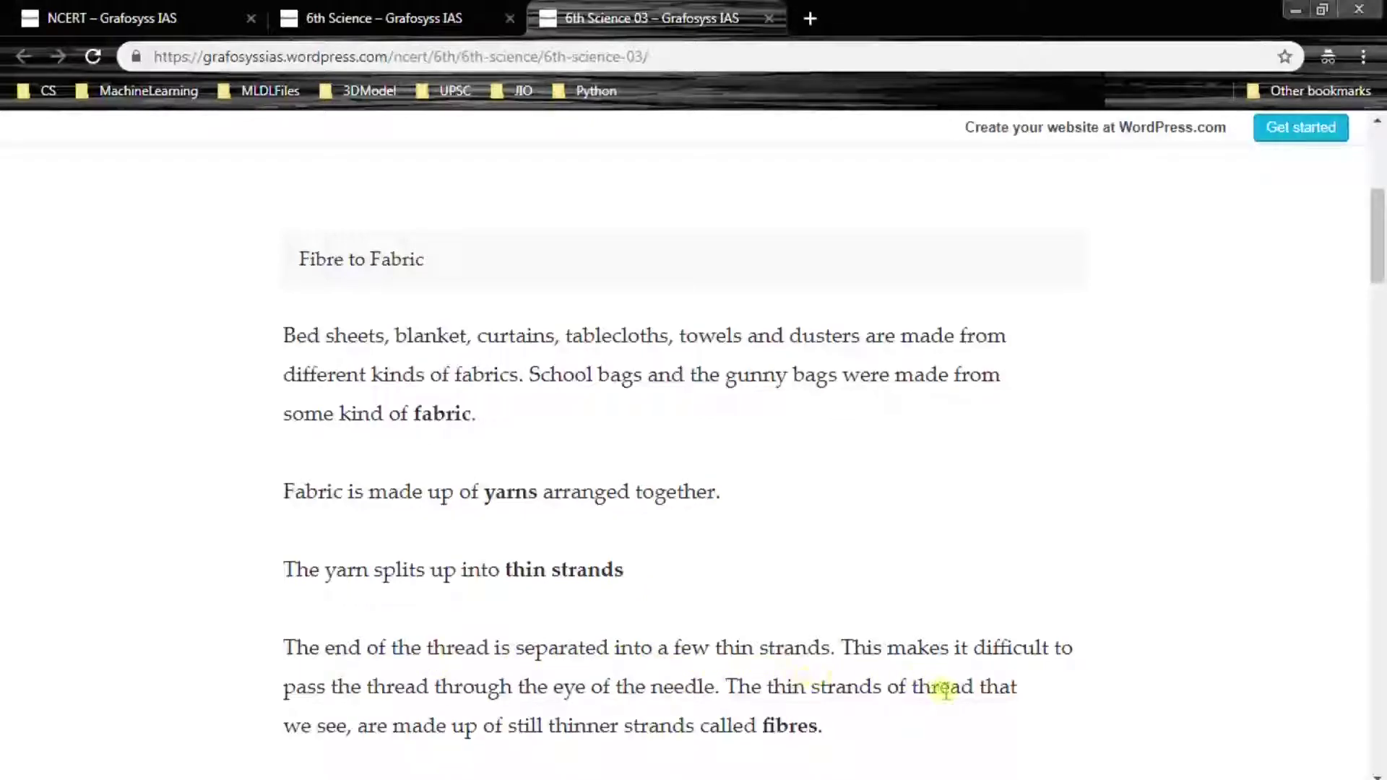
{"action": "scroll", "coordinate": [997, 678], "scroll_direction": "down", "scroll_amount": 1}
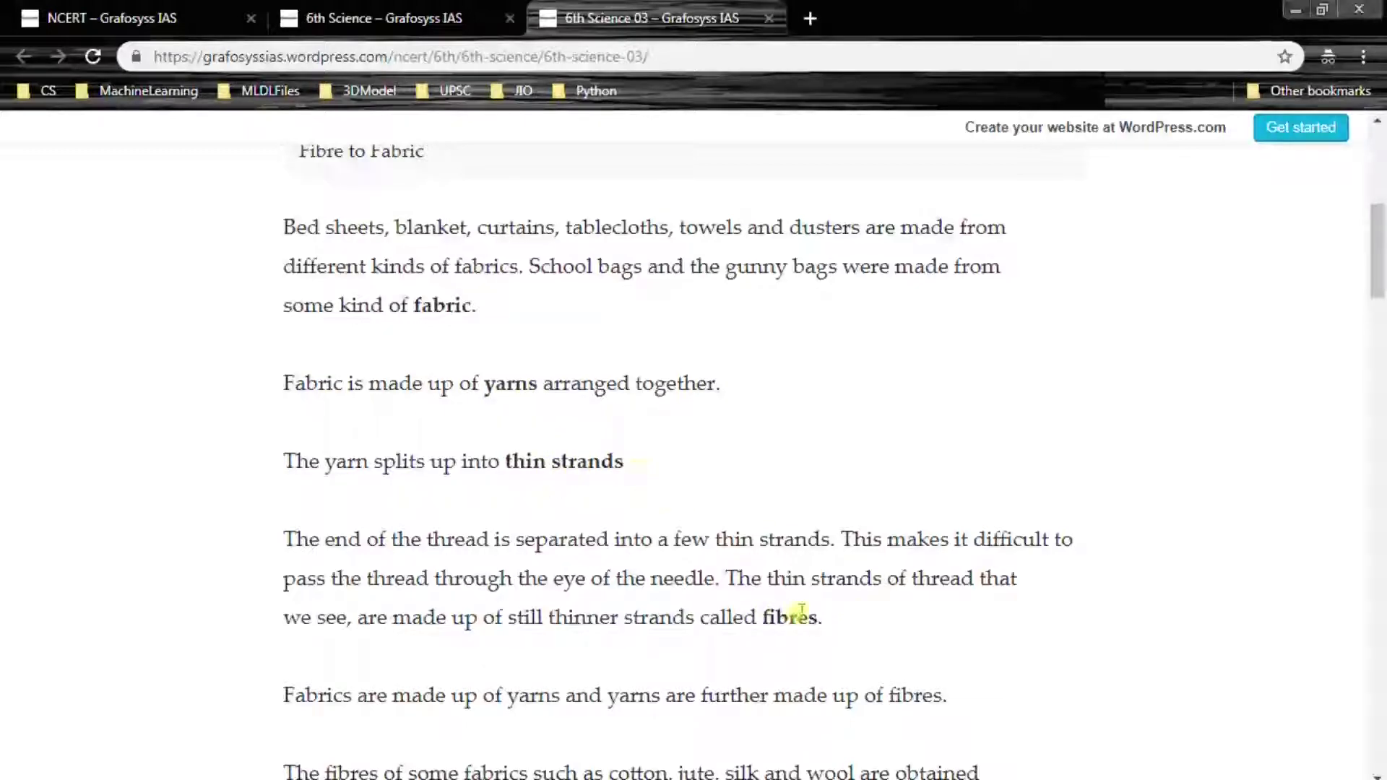
{"action": "left_click", "coordinate": [284, 383]}
{"action": "scroll", "coordinate": [629, 626], "scroll_direction": "down", "scroll_amount": 1}
{"action": "scroll", "coordinate": [628, 627], "scroll_direction": "down", "scroll_amount": 3}
{"action": "scroll", "coordinate": [628, 627], "scroll_direction": "up", "scroll_amount": 1}
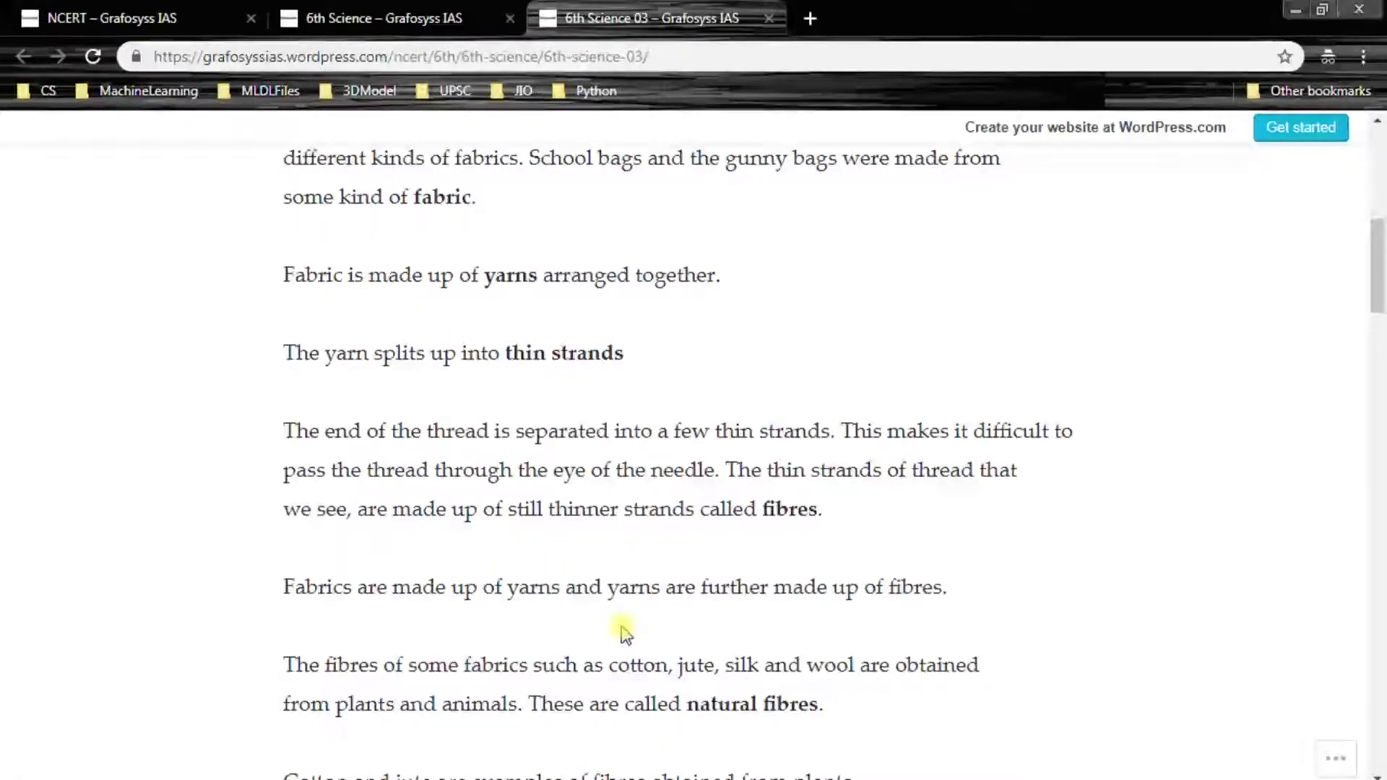
{"action": "scroll", "coordinate": [623, 631], "scroll_direction": "down", "scroll_amount": 1}
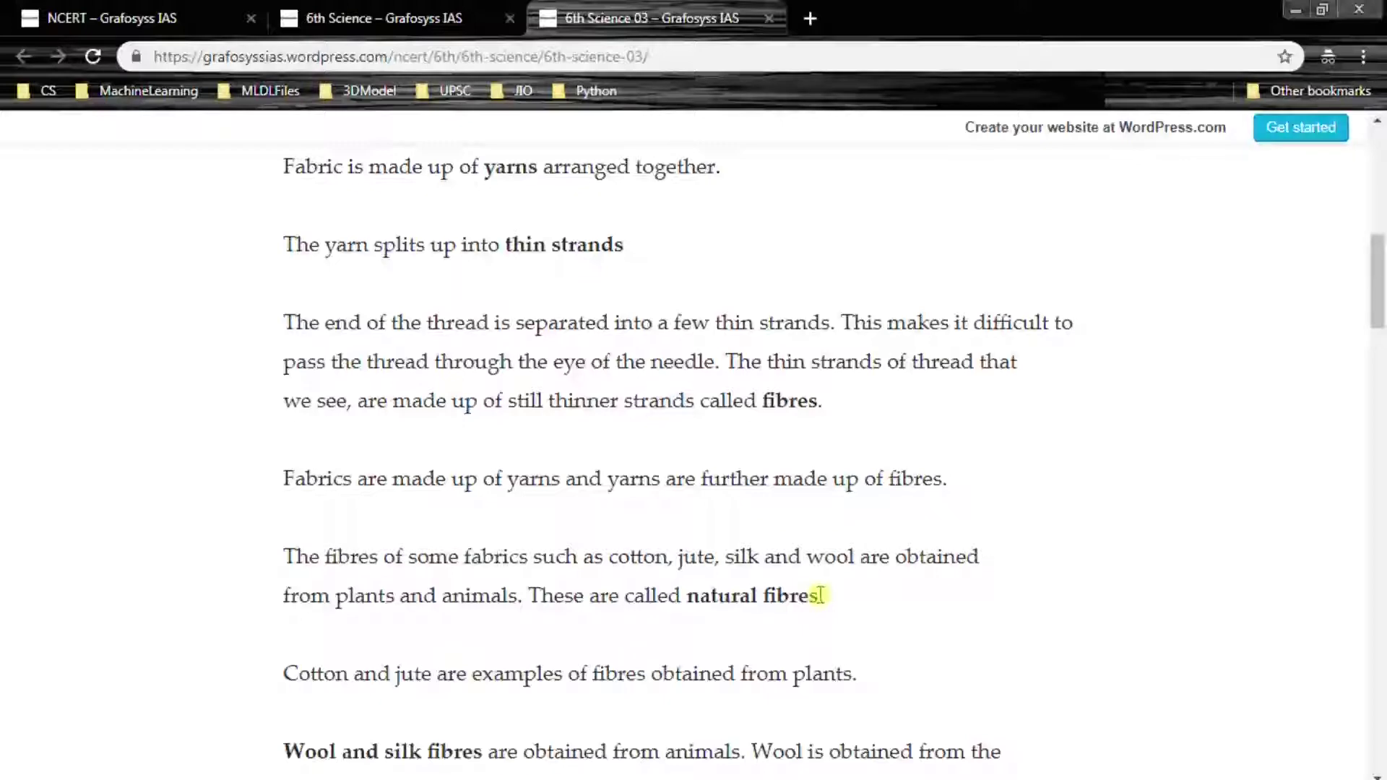
{"action": "scroll", "coordinate": [673, 639], "scroll_direction": "down", "scroll_amount": 2}
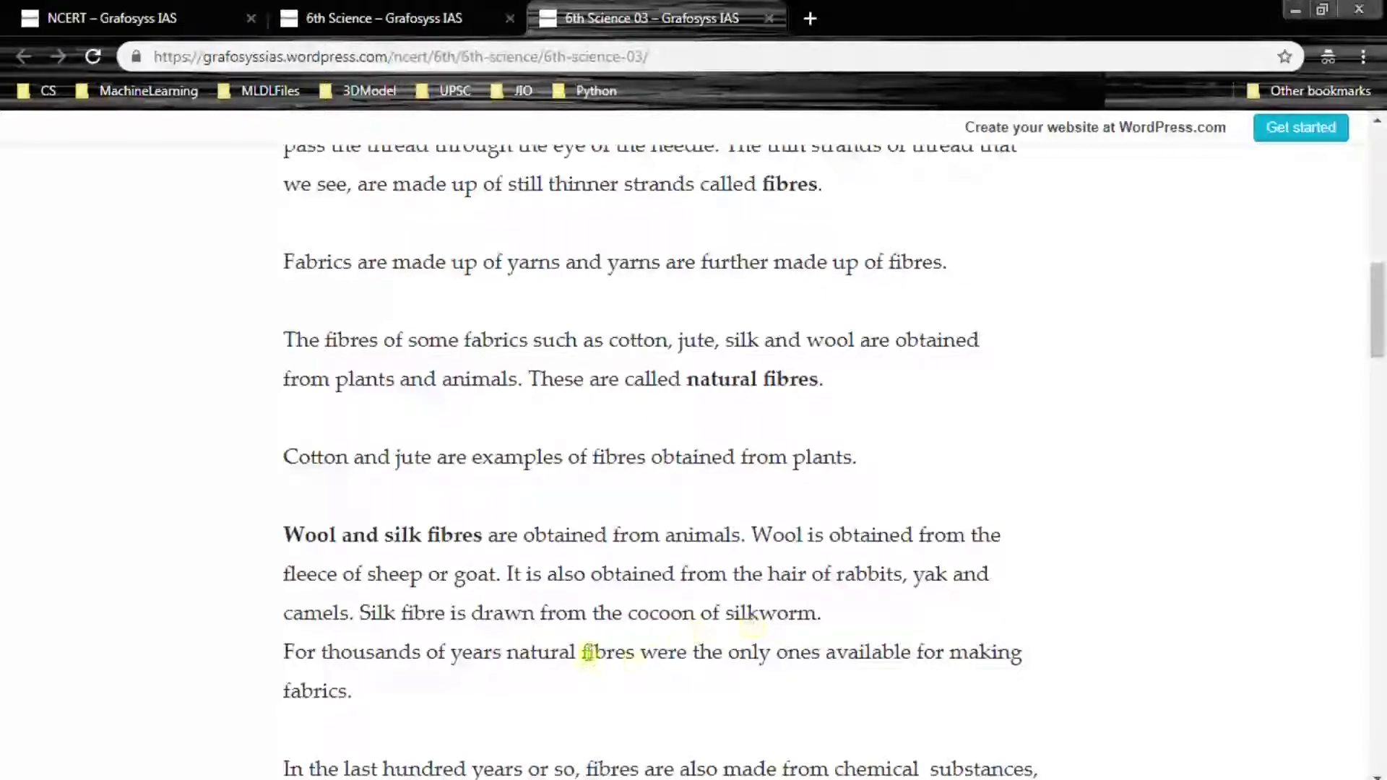
{"action": "scroll", "coordinate": [587, 655], "scroll_direction": "down", "scroll_amount": 1}
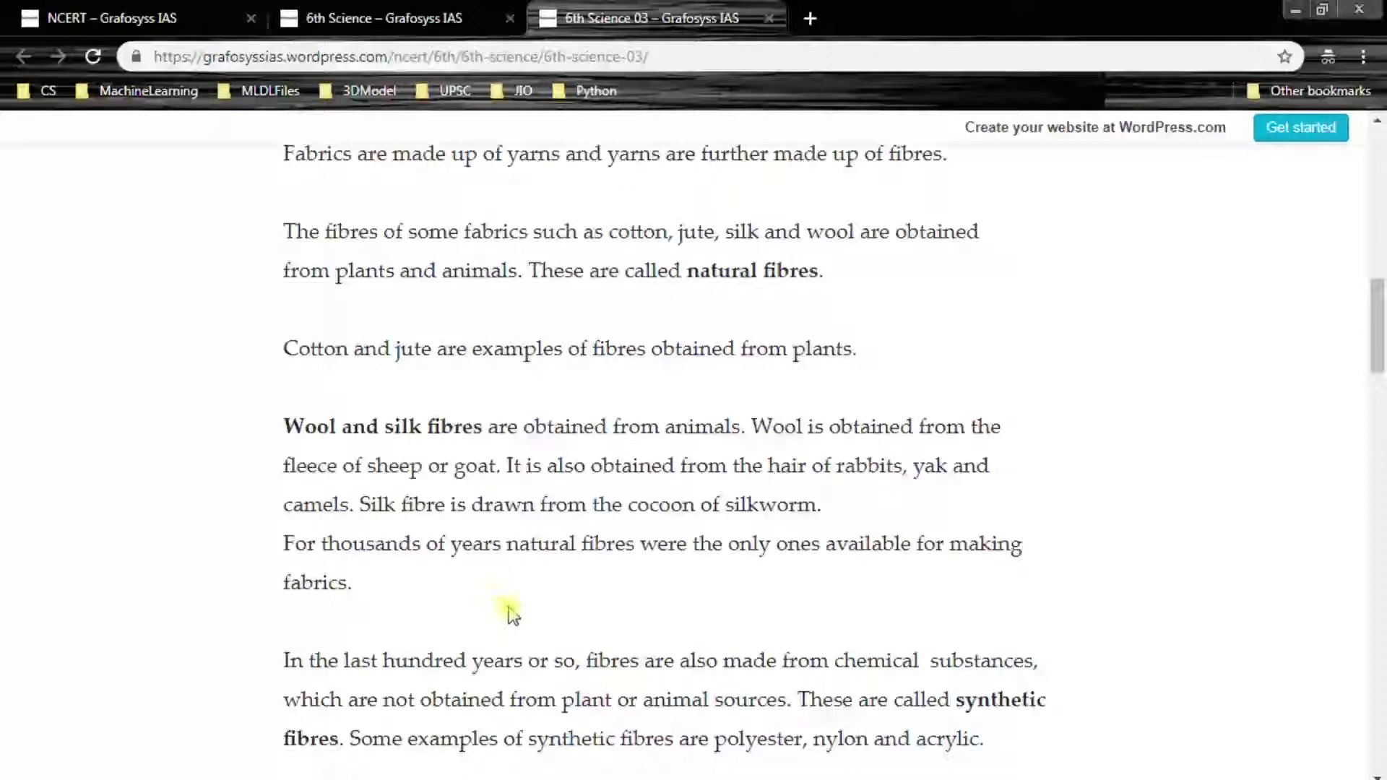
{"action": "scroll", "coordinate": [512, 613], "scroll_direction": "down", "scroll_amount": 3}
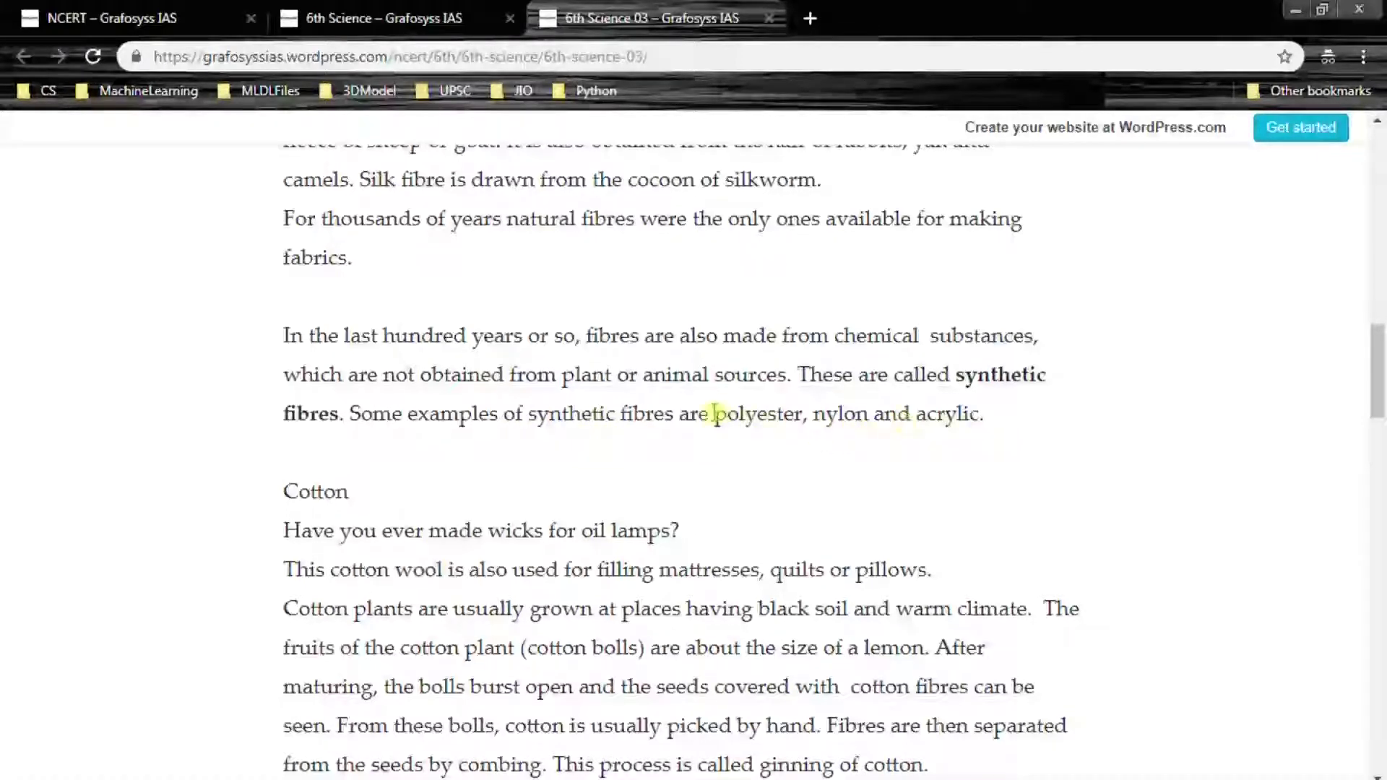
Highlight the synthetic fibre examples 'polyester, nylon and acrylic', then clear the selection.
{"action": "left_click_drag", "start_coordinate": [716, 412], "coordinate": [856, 413]}
{"action": "left_click_drag", "start_coordinate": [953, 412], "coordinate": [984, 414]}
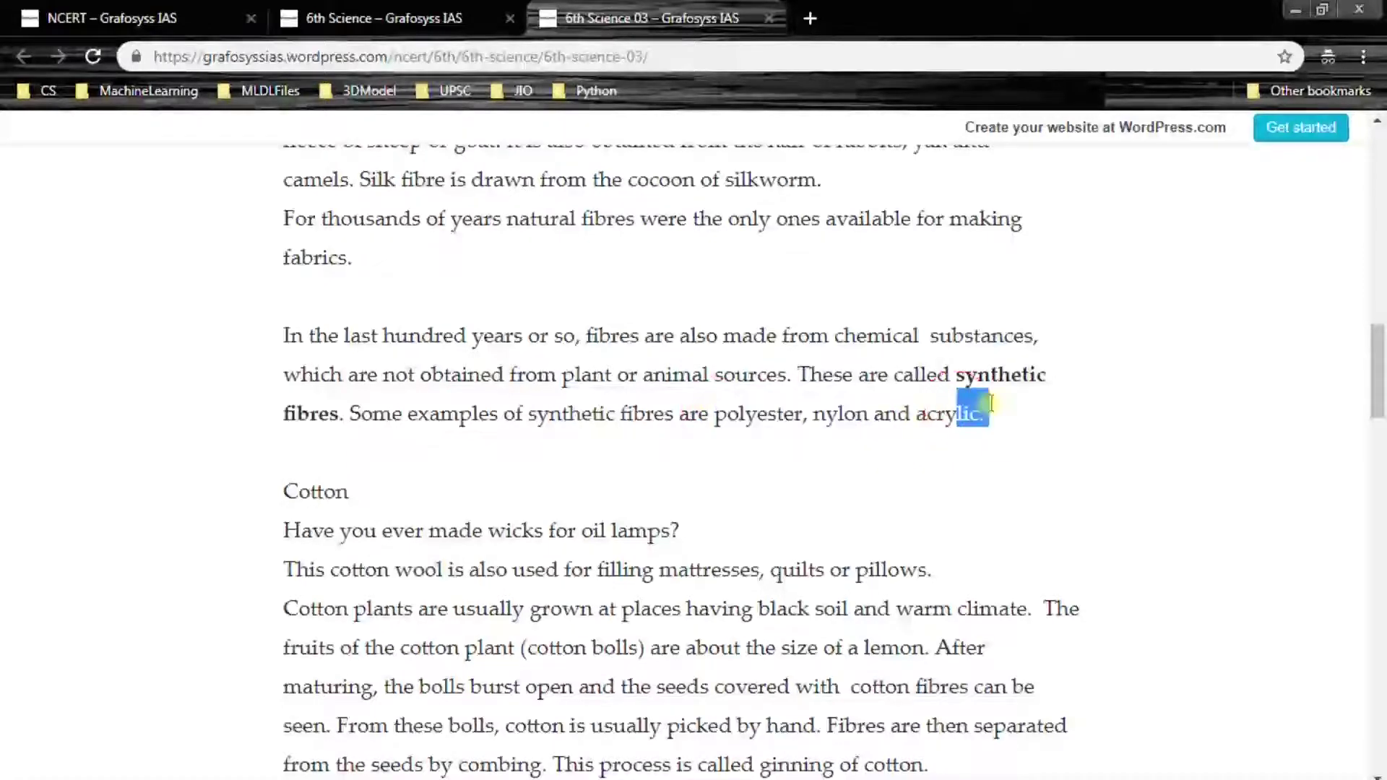
{"action": "left_click_drag", "start_coordinate": [715, 412], "coordinate": [988, 413]}
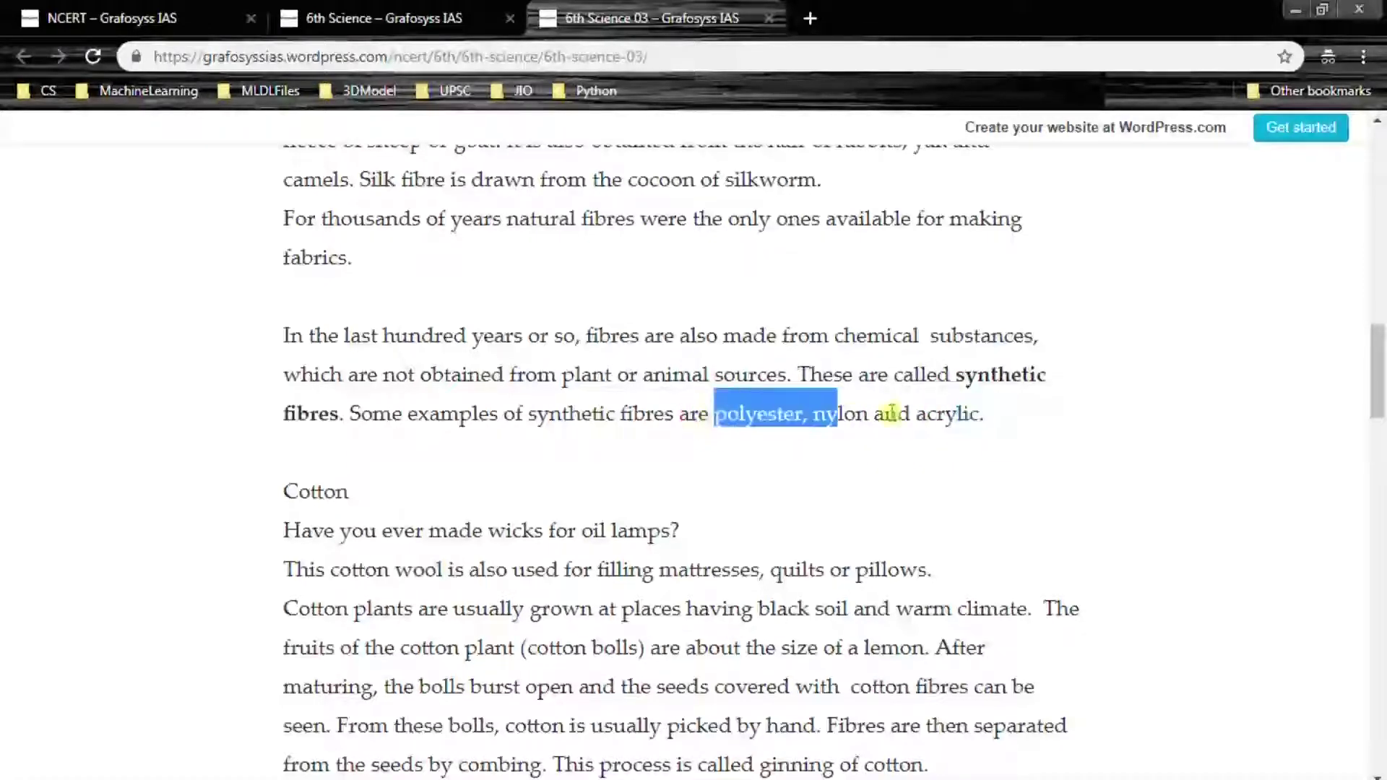
{"action": "left_click", "coordinate": [888, 466]}
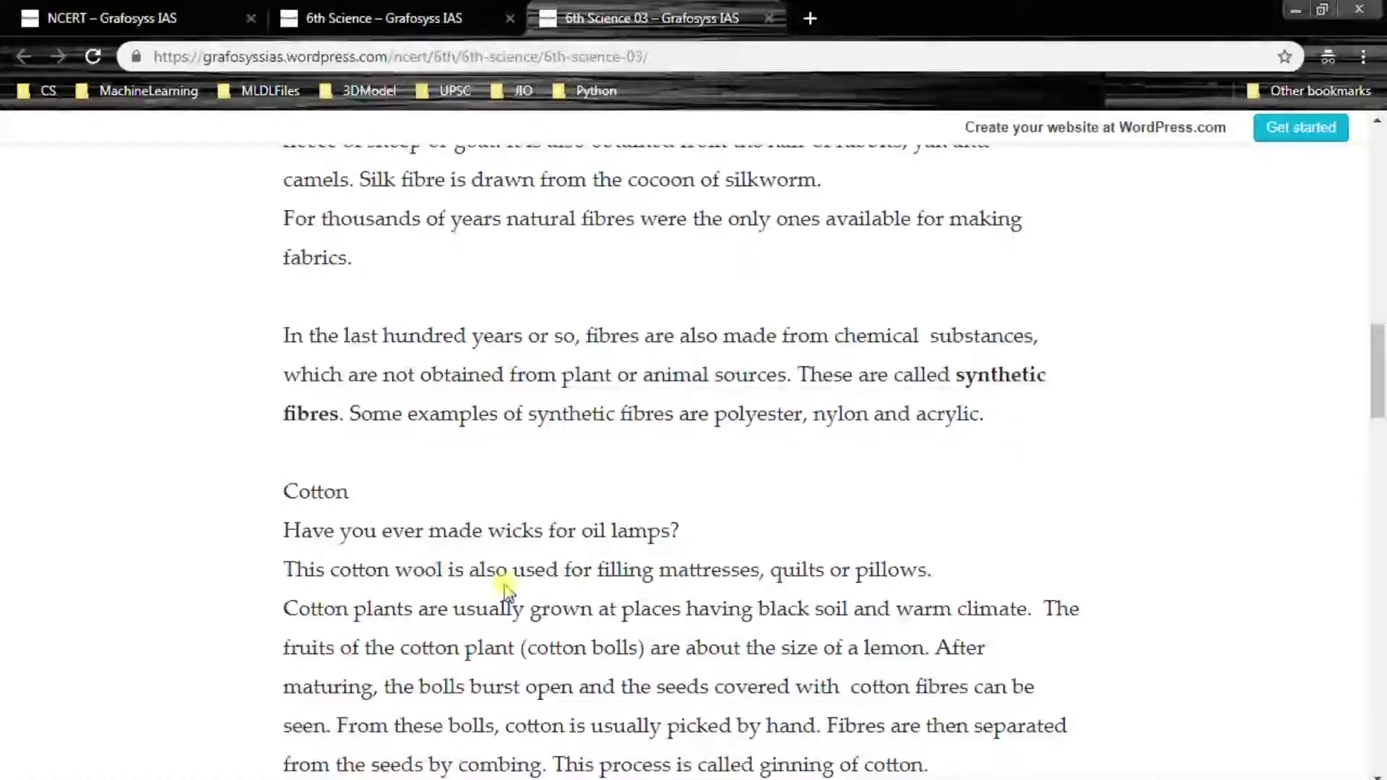
{"action": "scroll", "coordinate": [507, 590], "scroll_direction": "down", "scroll_amount": 1}
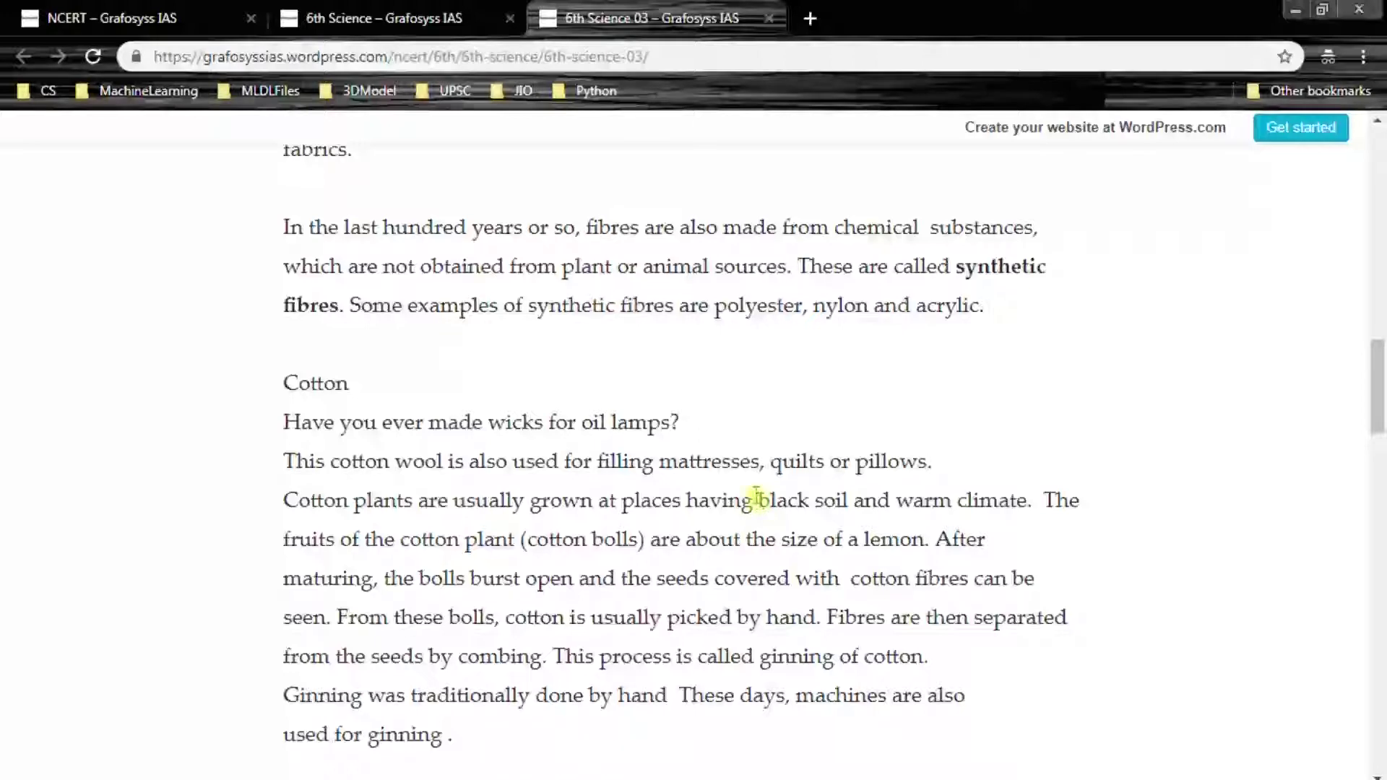
Briefly highlight 'black soil and warm climate' and then 'combing' in the Cotton text.
{"action": "left_click_drag", "start_coordinate": [757, 500], "coordinate": [1030, 506]}
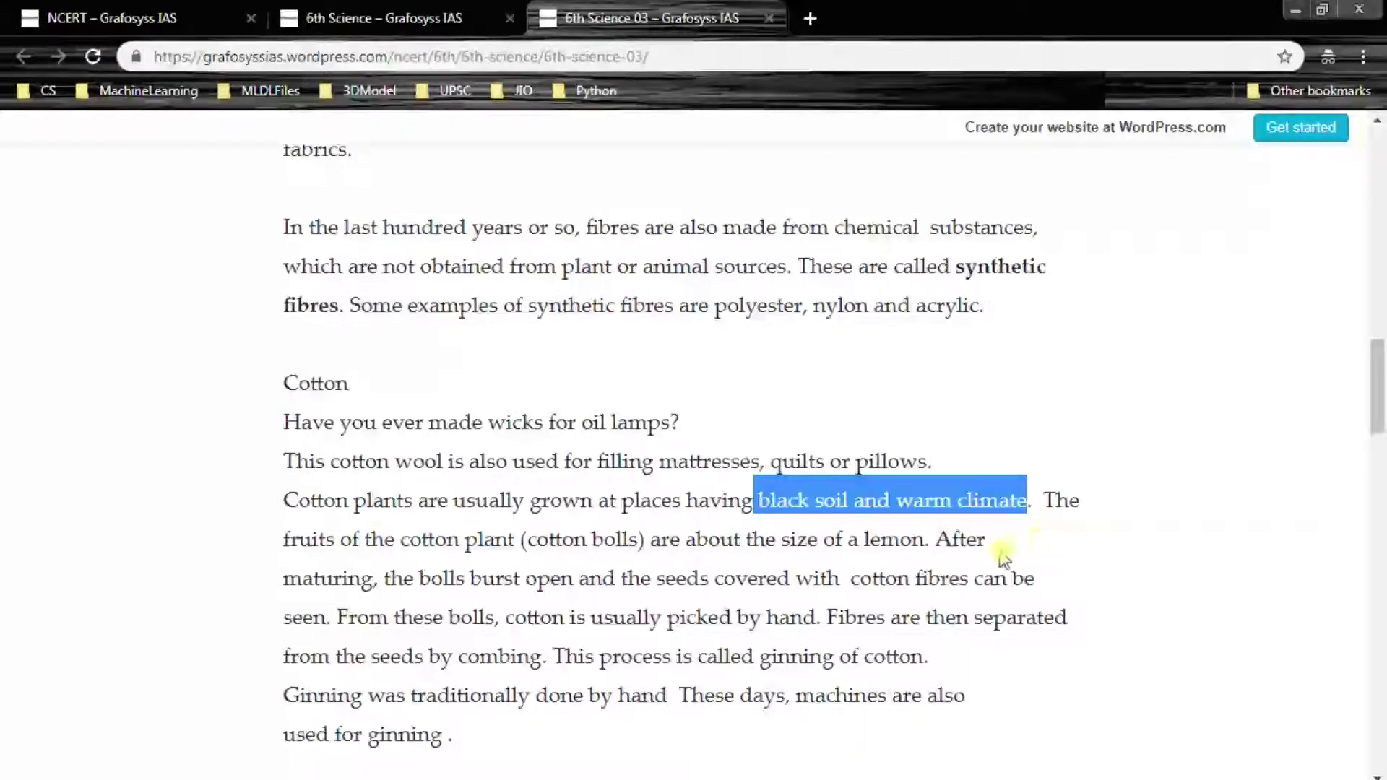
{"action": "left_click", "coordinate": [1002, 547]}
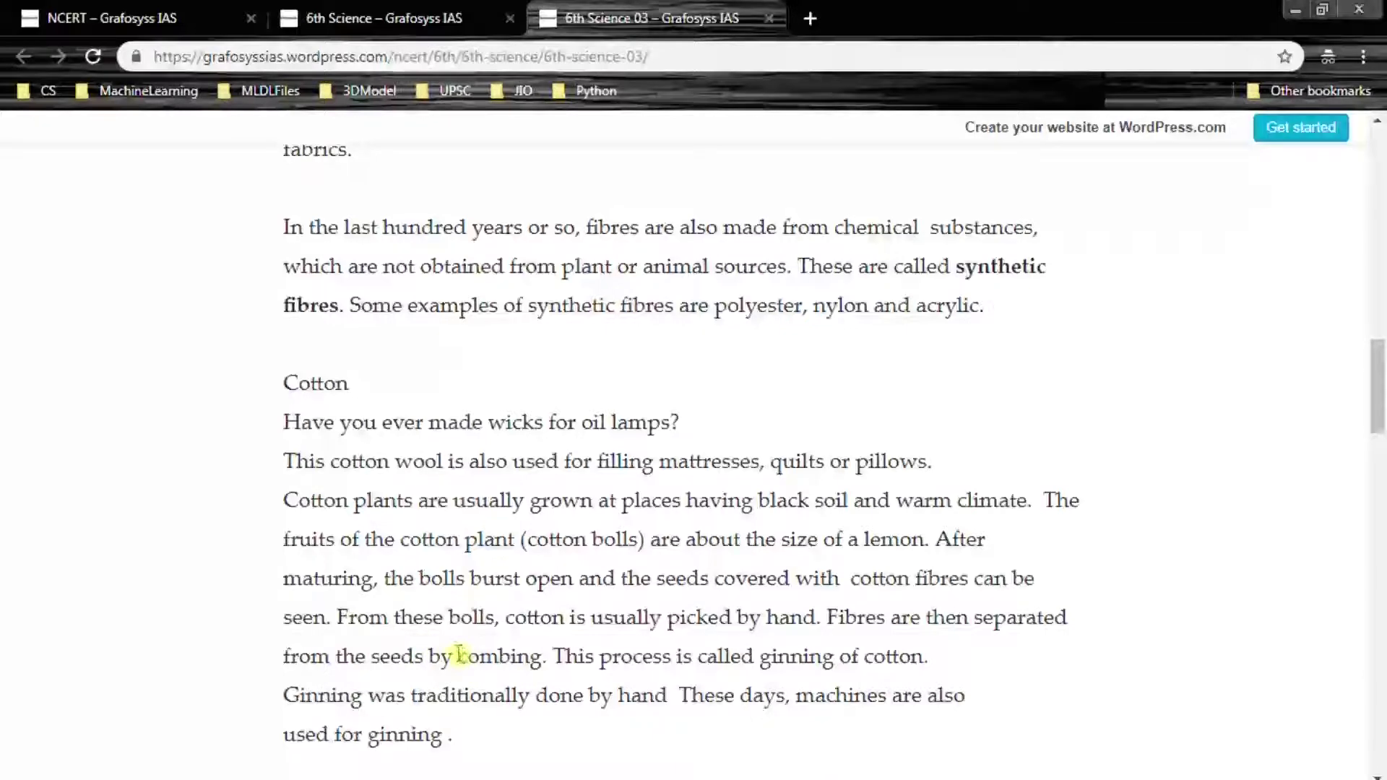
{"action": "double_click", "coordinate": [456, 654]}
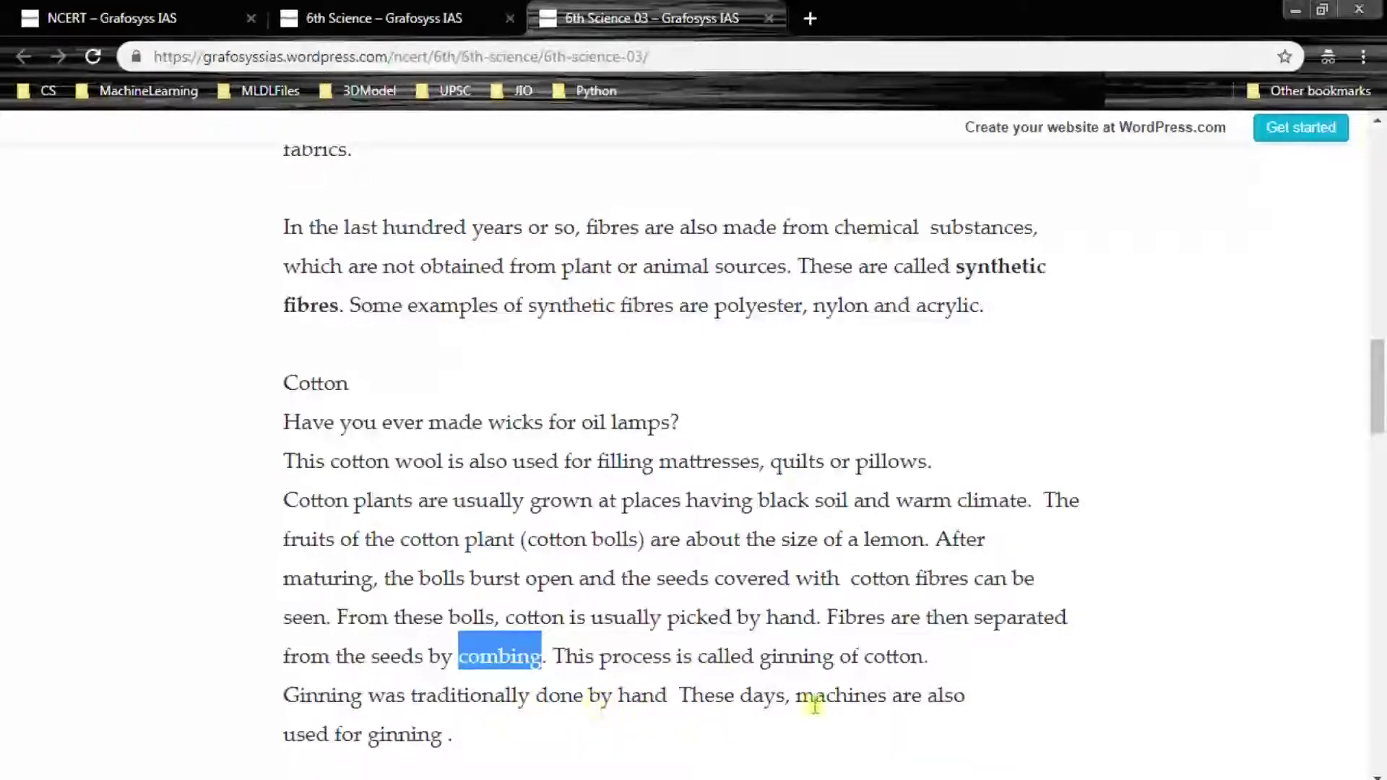
{"action": "left_click", "coordinate": [841, 707]}
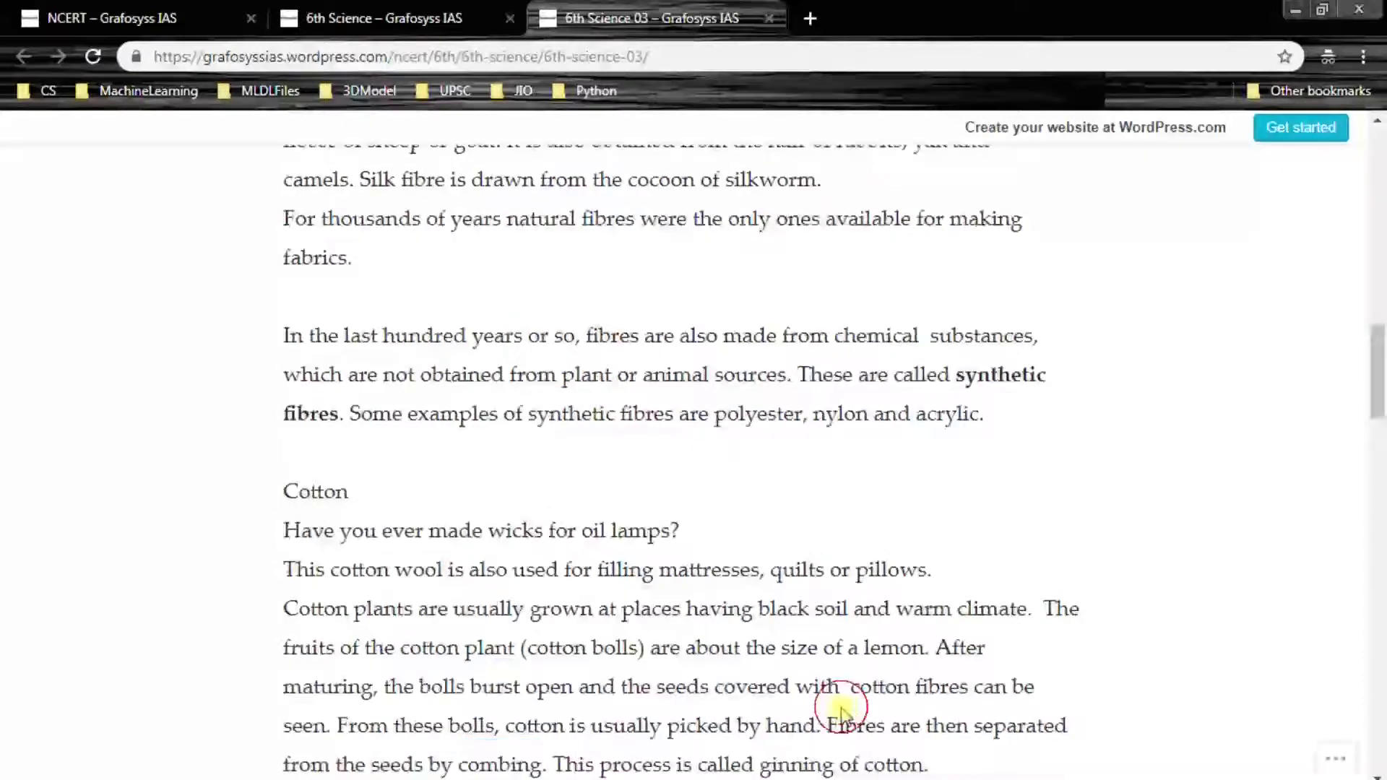
{"action": "scroll", "coordinate": [843, 693], "scroll_direction": "down", "scroll_amount": 2}
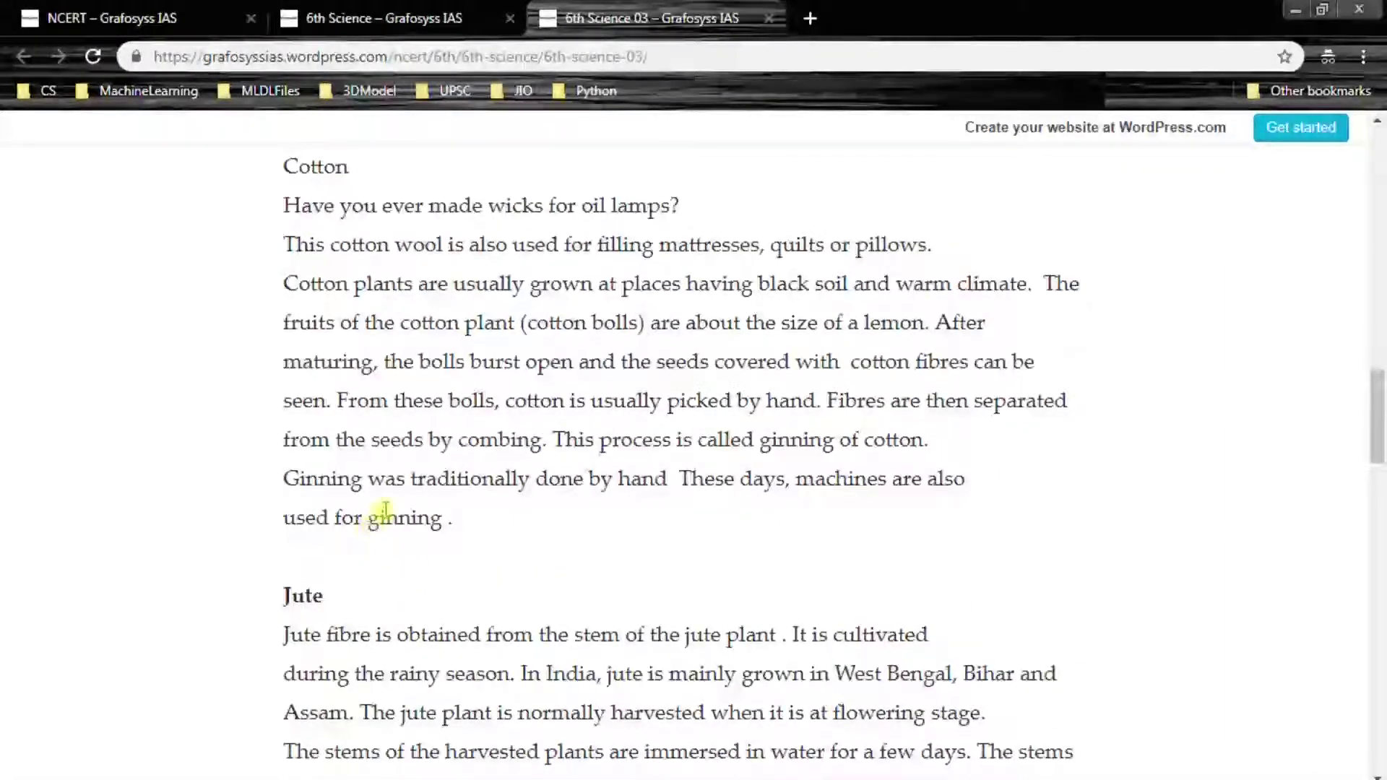
Highlight 'ginning', 'size' and 'hand' in the Cotton and Ginning lines.
{"action": "left_click_drag", "start_coordinate": [369, 518], "coordinate": [442, 522]}
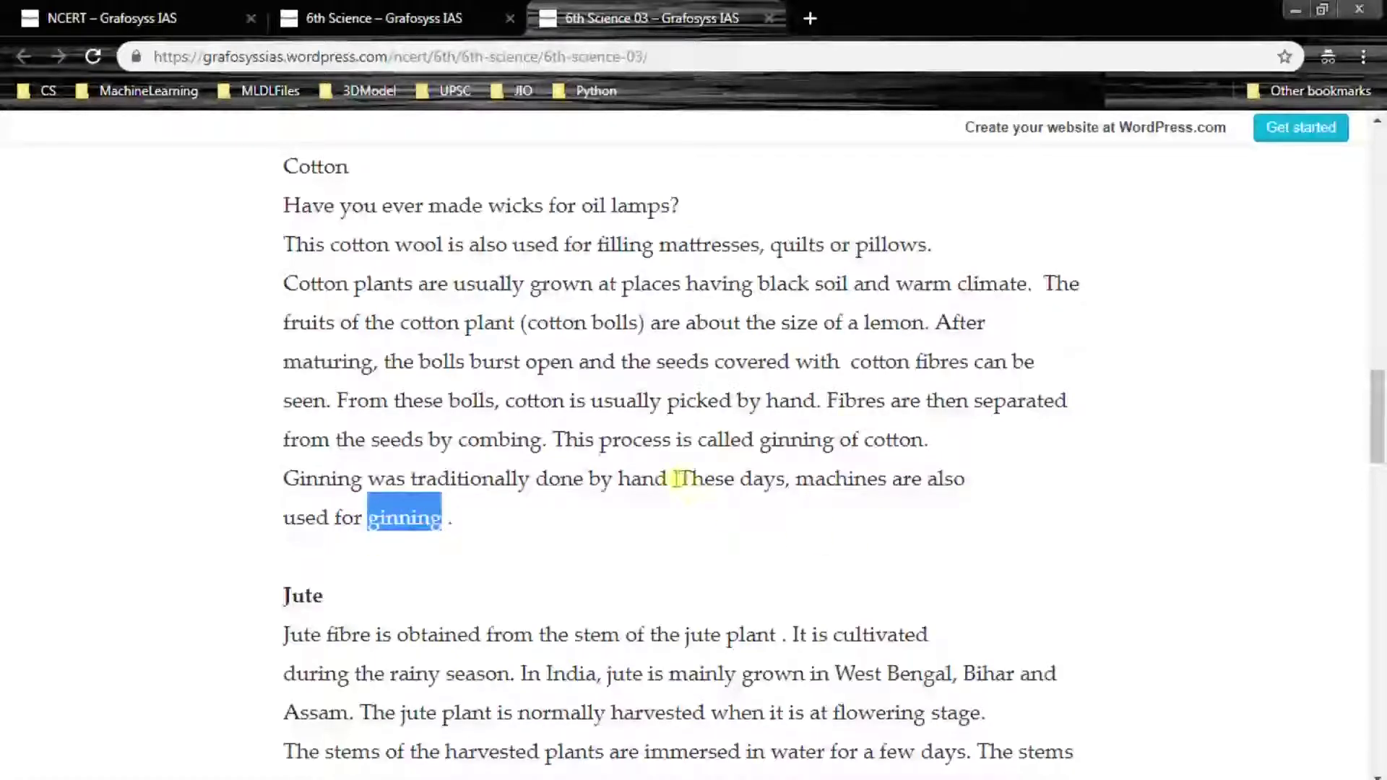
{"action": "left_click", "coordinate": [594, 464]}
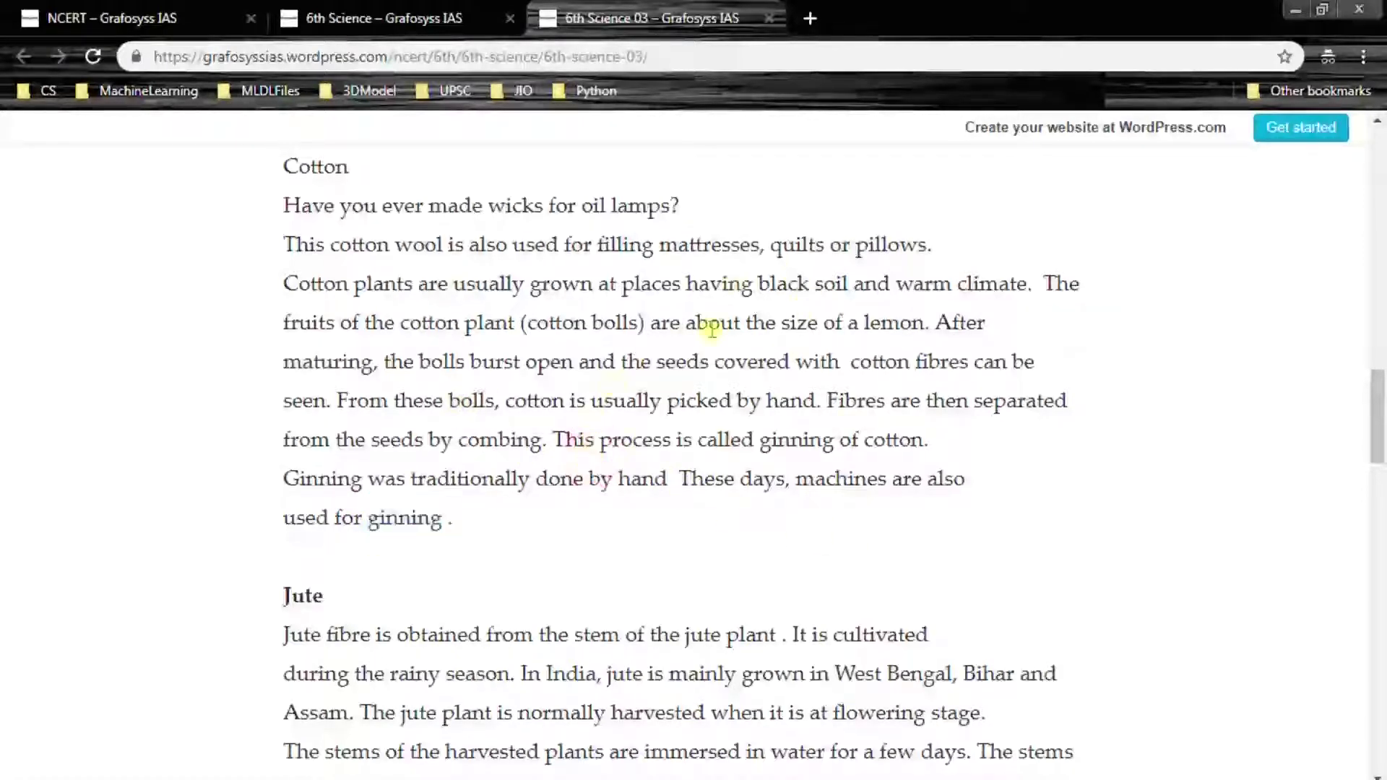
{"action": "left_click_drag", "start_coordinate": [783, 322], "coordinate": [822, 322]}
{"action": "left_click_drag", "start_coordinate": [621, 478], "coordinate": [663, 482]}
{"action": "scroll", "coordinate": [645, 509], "scroll_direction": "down", "scroll_amount": 3}
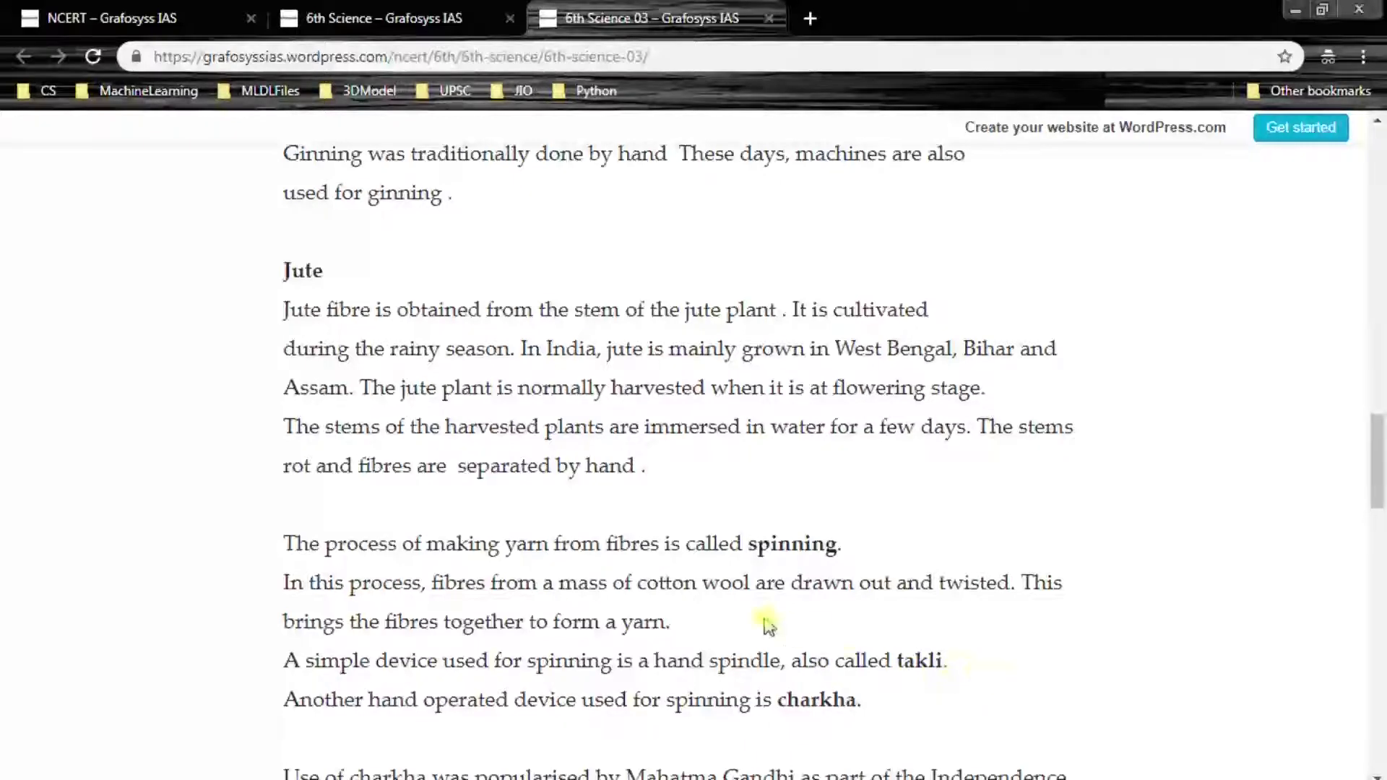
{"action": "scroll", "coordinate": [800, 582], "scroll_direction": "down", "scroll_amount": 1}
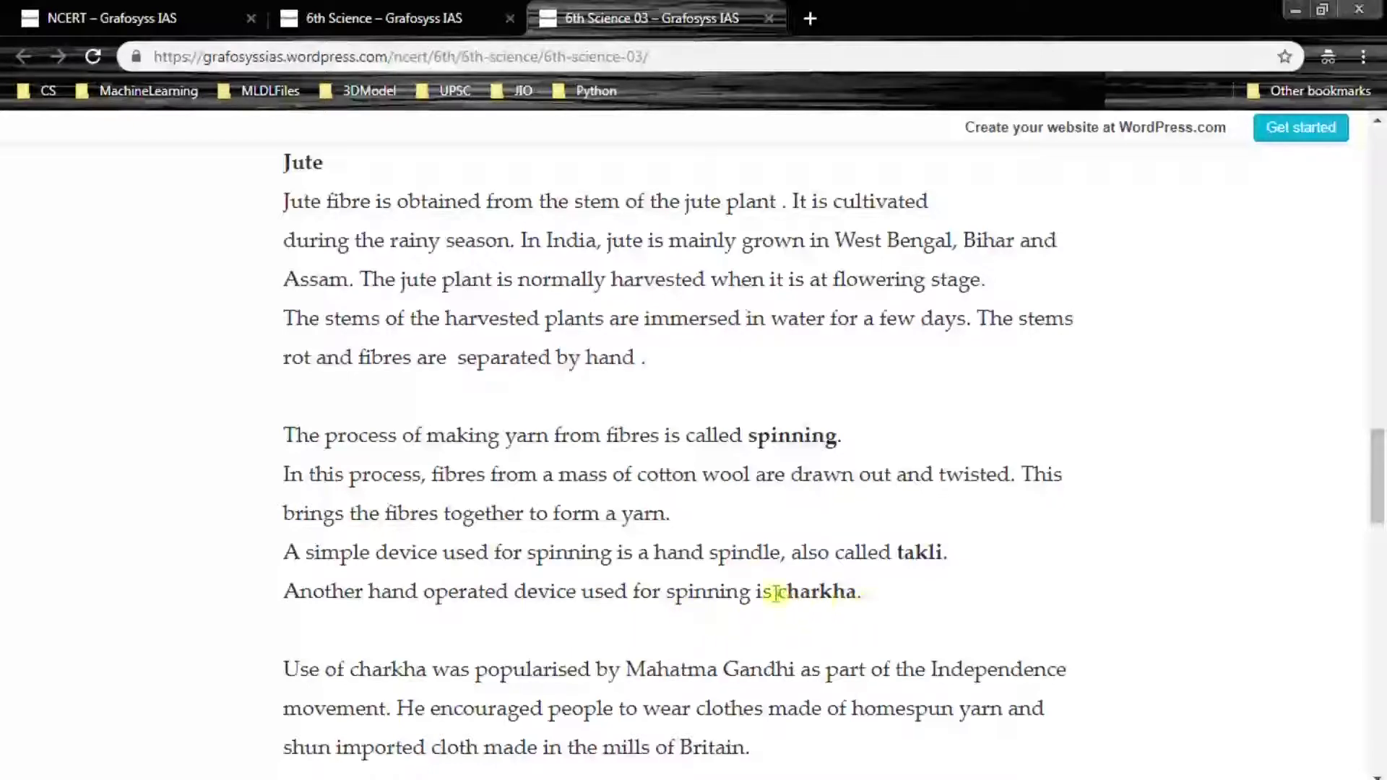
Highlight 'charkha', clear it, then highlight 'Mahatma Gandhi' in the charkha paragraph.
{"action": "left_click_drag", "start_coordinate": [779, 592], "coordinate": [857, 604]}
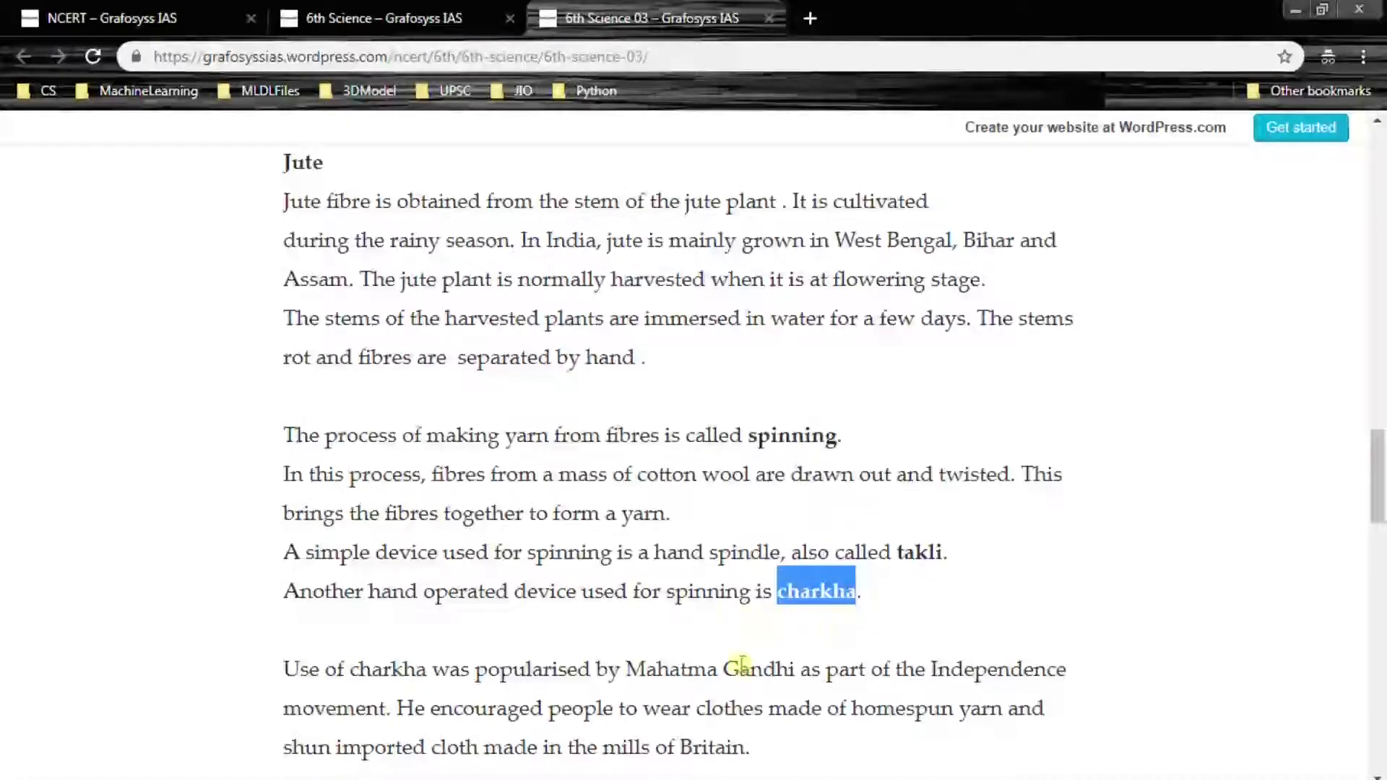
{"action": "scroll", "coordinate": [752, 659], "scroll_direction": "down", "scroll_amount": 3}
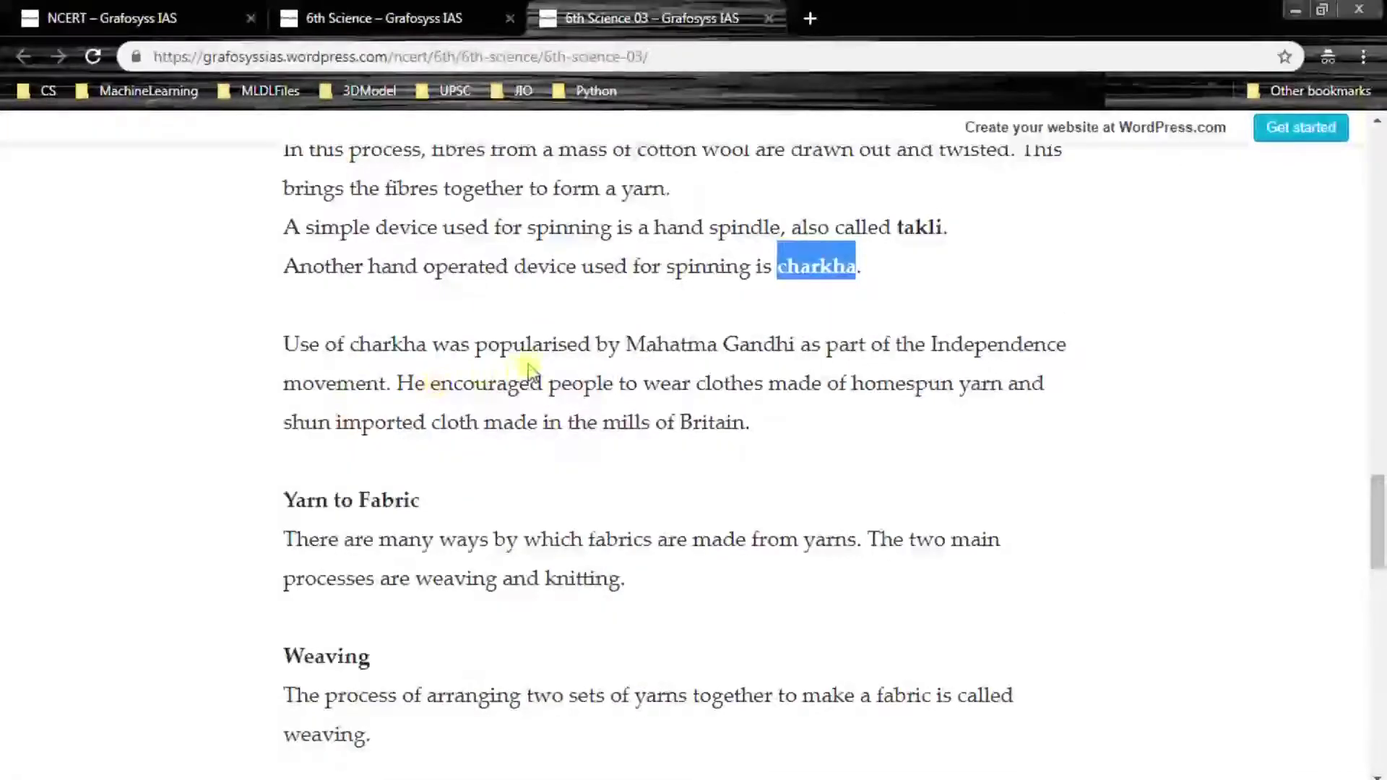
{"action": "left_click", "coordinate": [849, 371]}
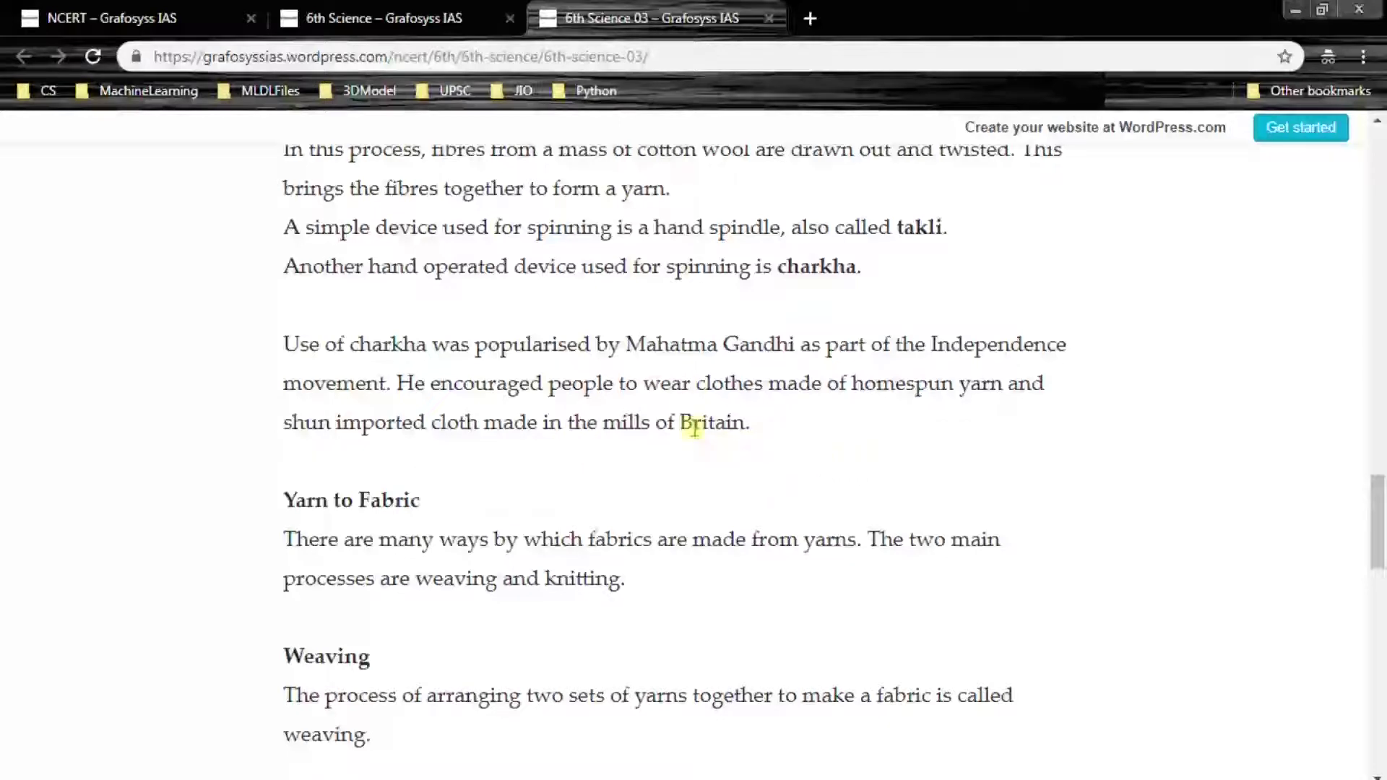
{"action": "left_click_drag", "start_coordinate": [625, 344], "coordinate": [798, 344]}
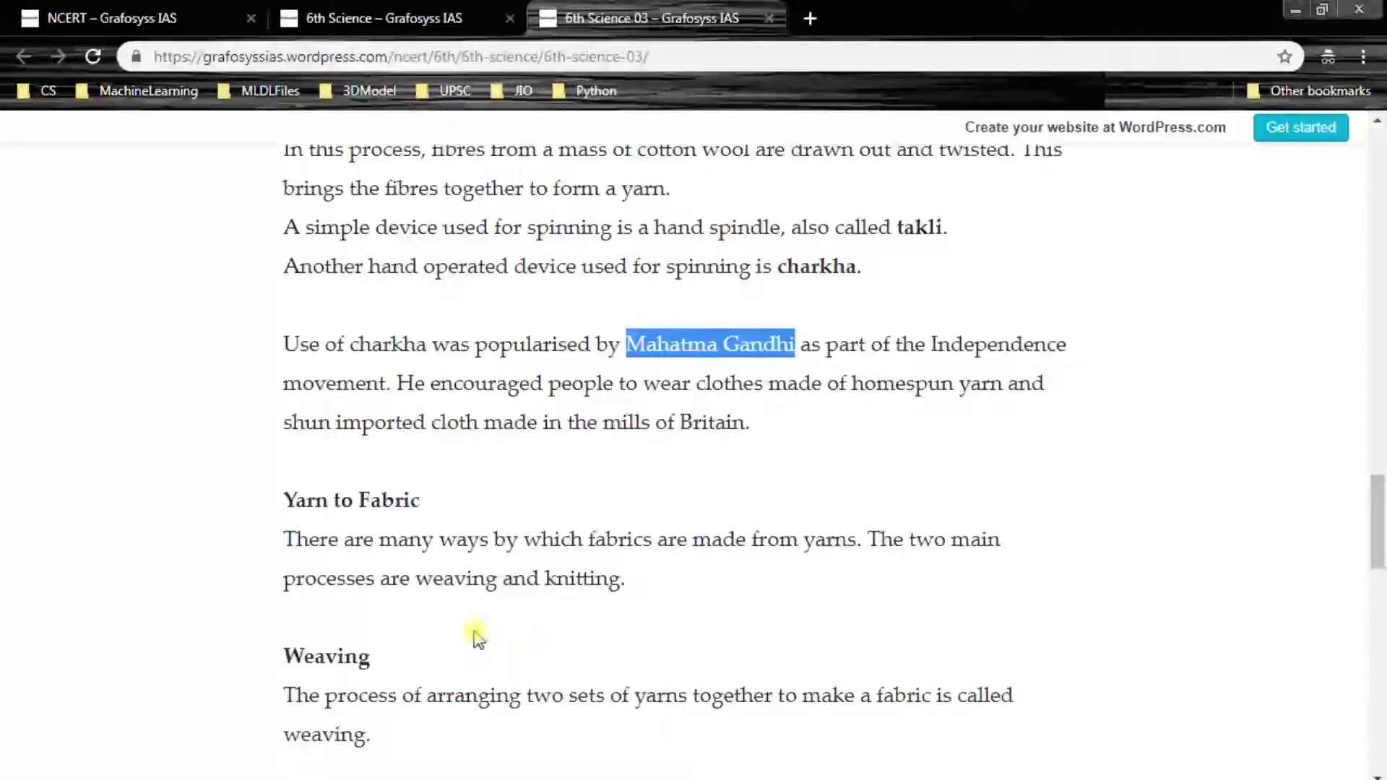
{"action": "scroll", "coordinate": [476, 637], "scroll_direction": "down", "scroll_amount": 2}
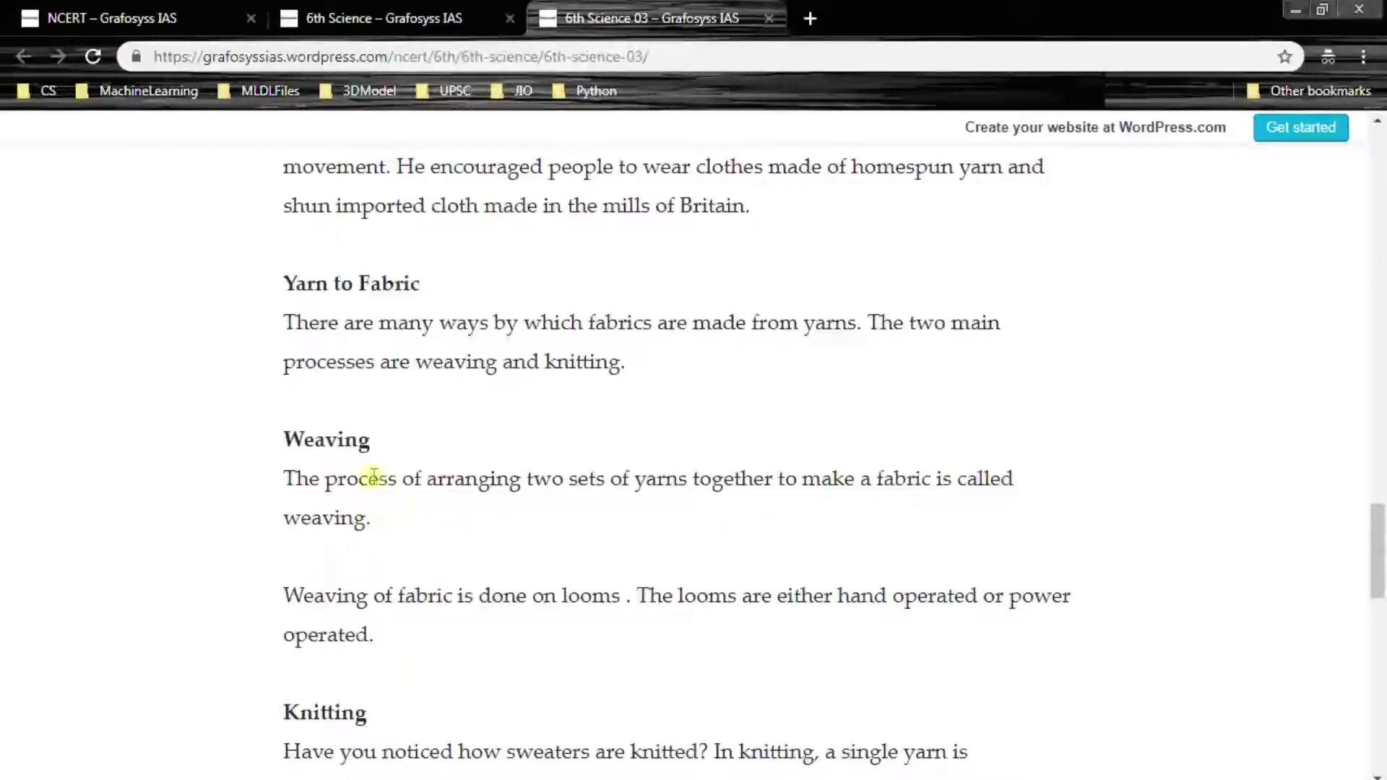
Highlight the key phrase of the Weaving definition, then clear the selection.
{"action": "left_click_drag", "start_coordinate": [324, 478], "coordinate": [776, 485]}
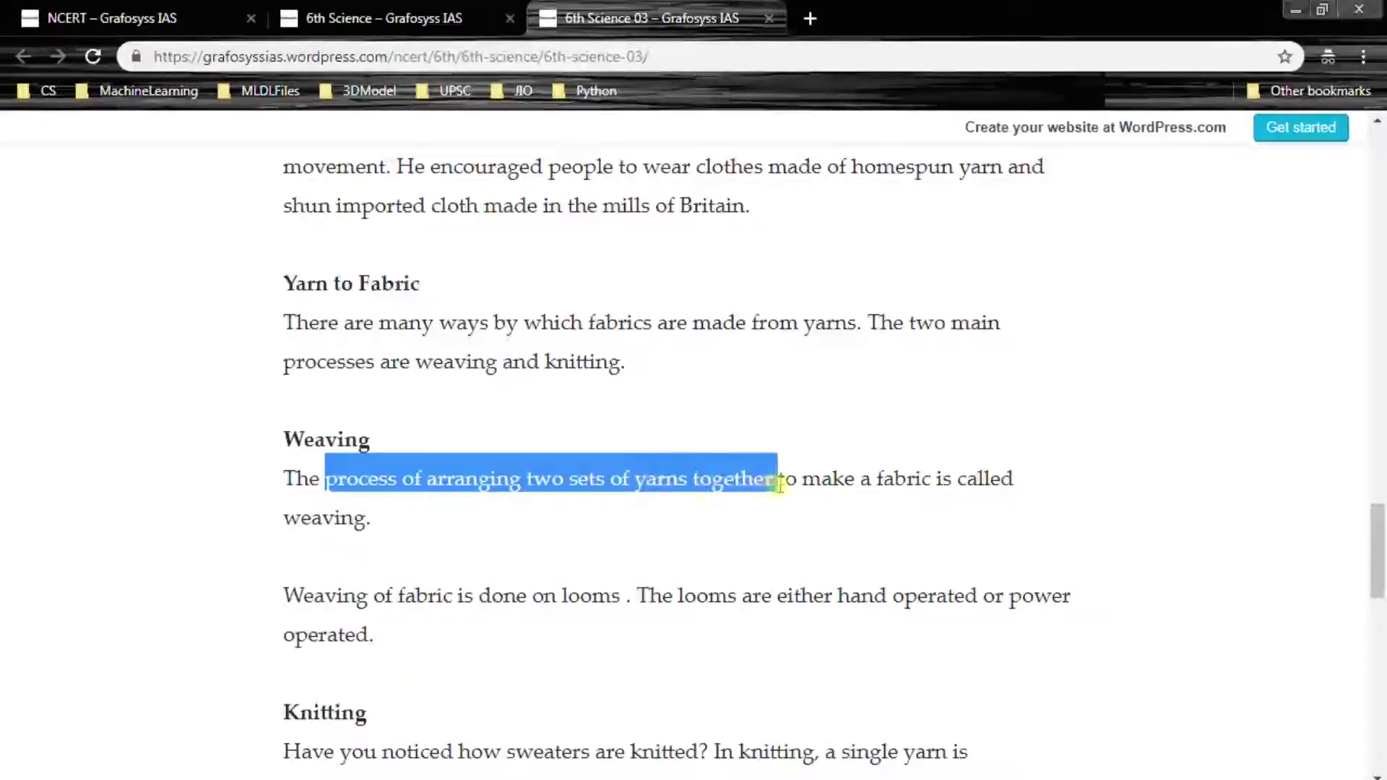
{"action": "left_click", "coordinate": [461, 569]}
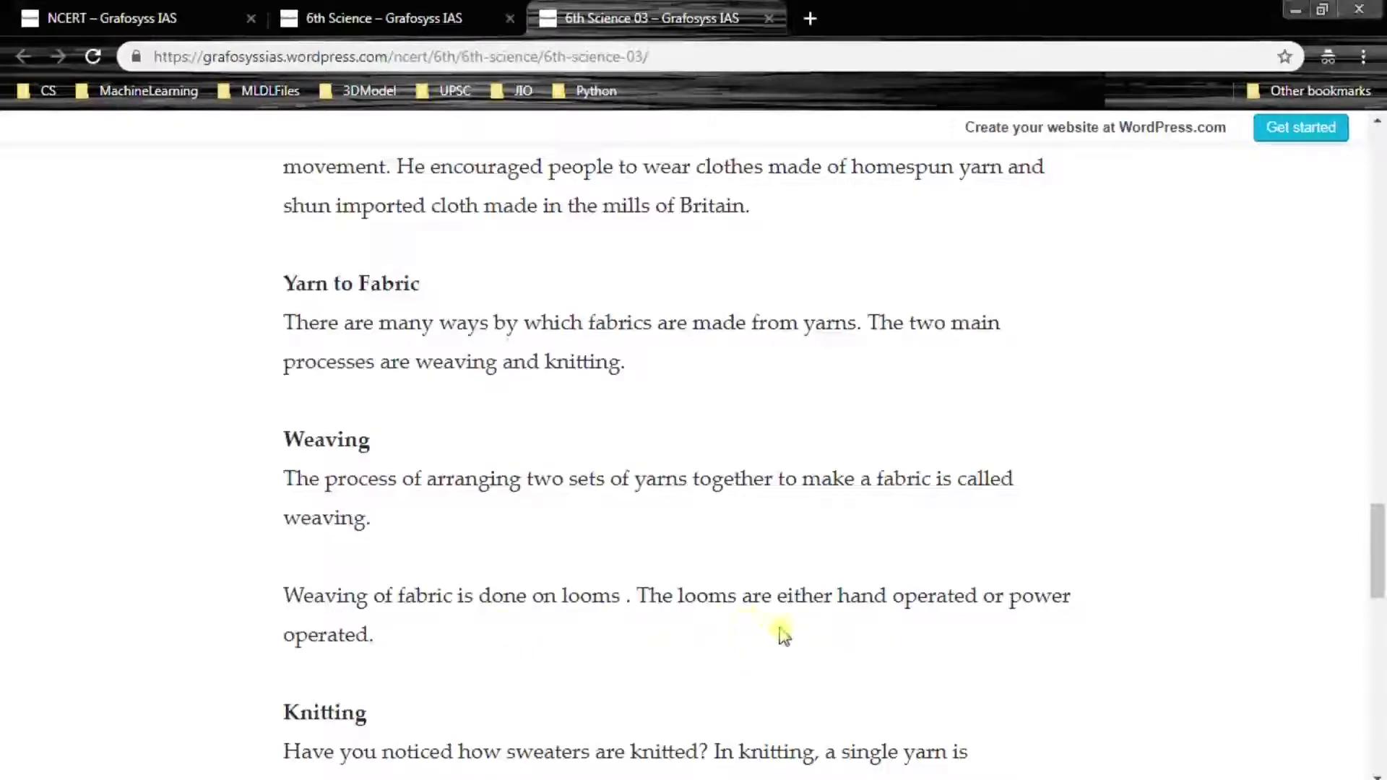
{"action": "scroll", "coordinate": [755, 629], "scroll_direction": "down", "scroll_amount": 1}
{"action": "scroll", "coordinate": [755, 629], "scroll_direction": "down", "scroll_amount": 1}
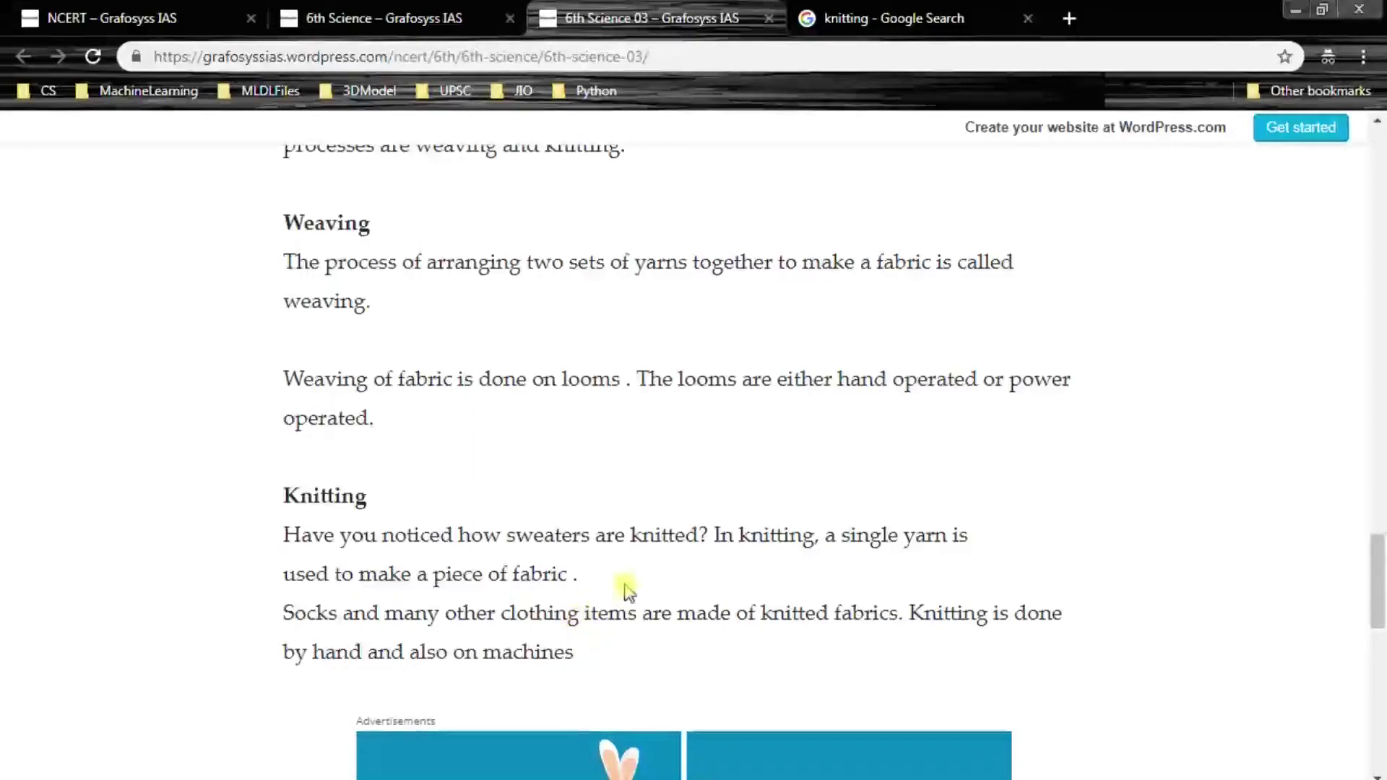
View Google image results for knitting, preview two photos, then return to Grafosyss.
{"action": "left_click", "coordinate": [894, 18]}
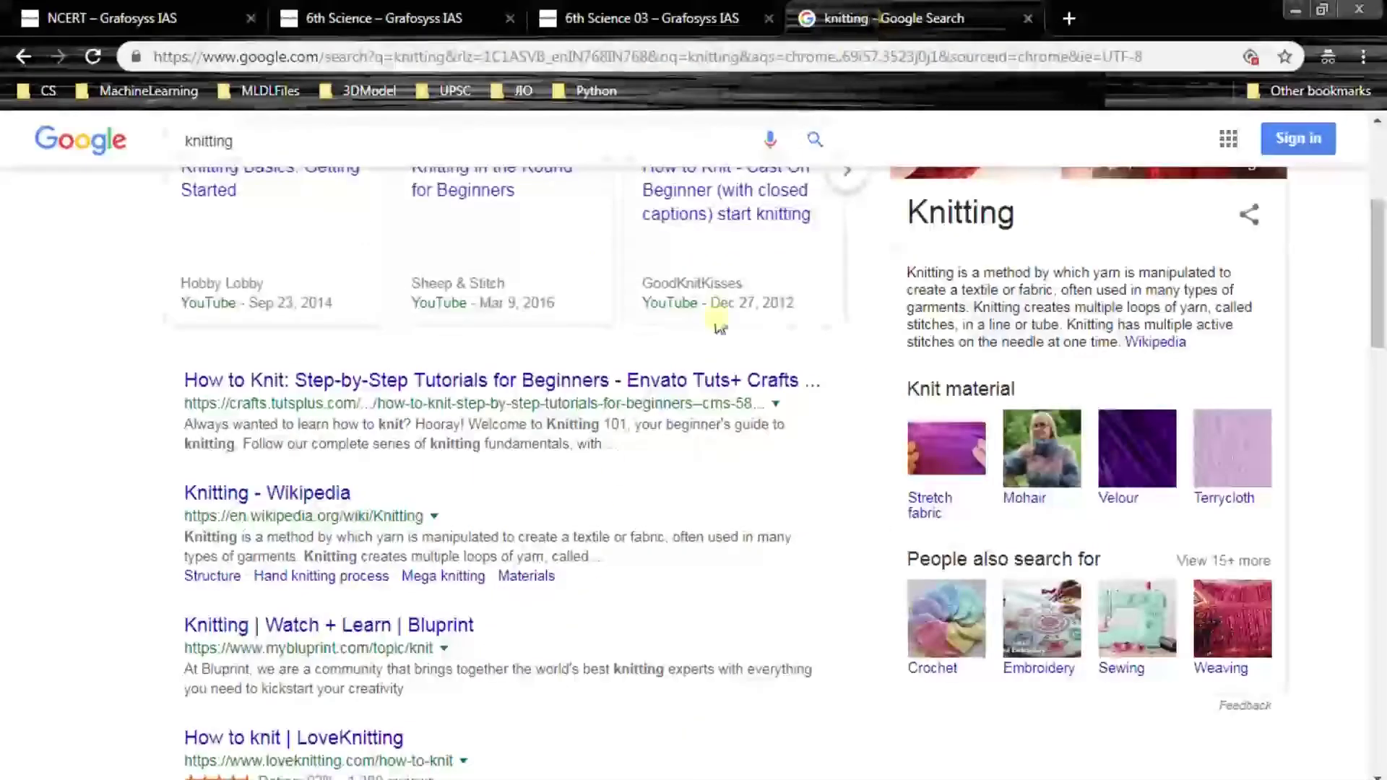
{"action": "scroll", "coordinate": [656, 592], "scroll_direction": "up", "scroll_amount": 5}
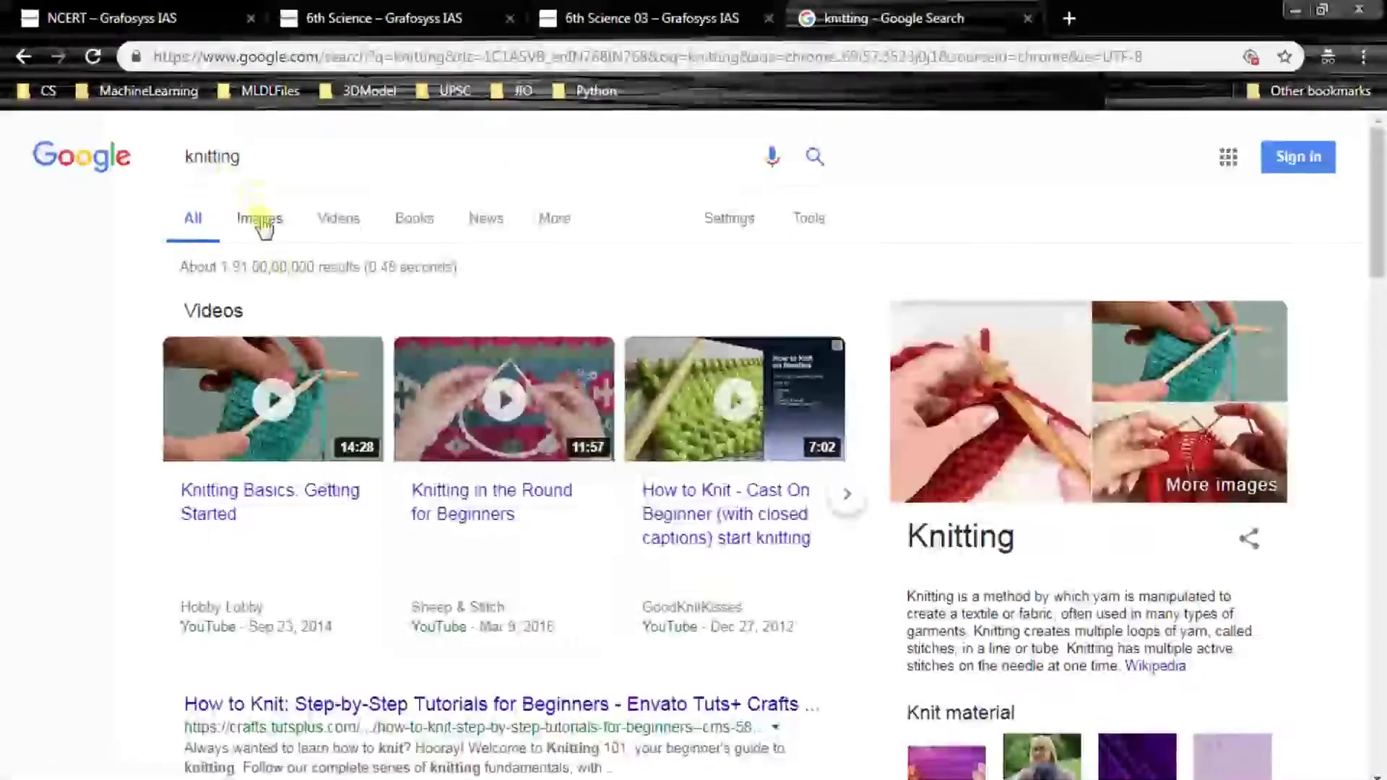
{"action": "left_click", "coordinate": [259, 217]}
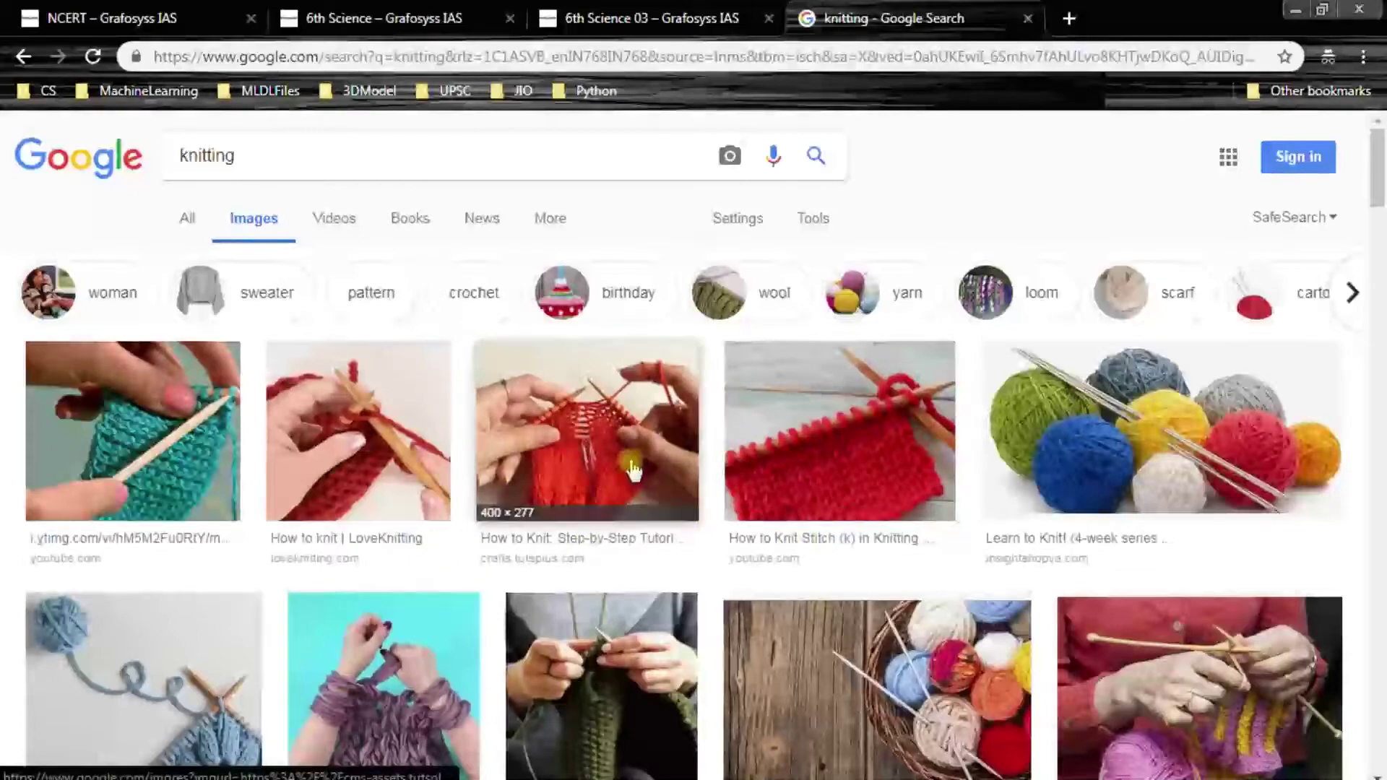
{"action": "left_click", "coordinate": [605, 459]}
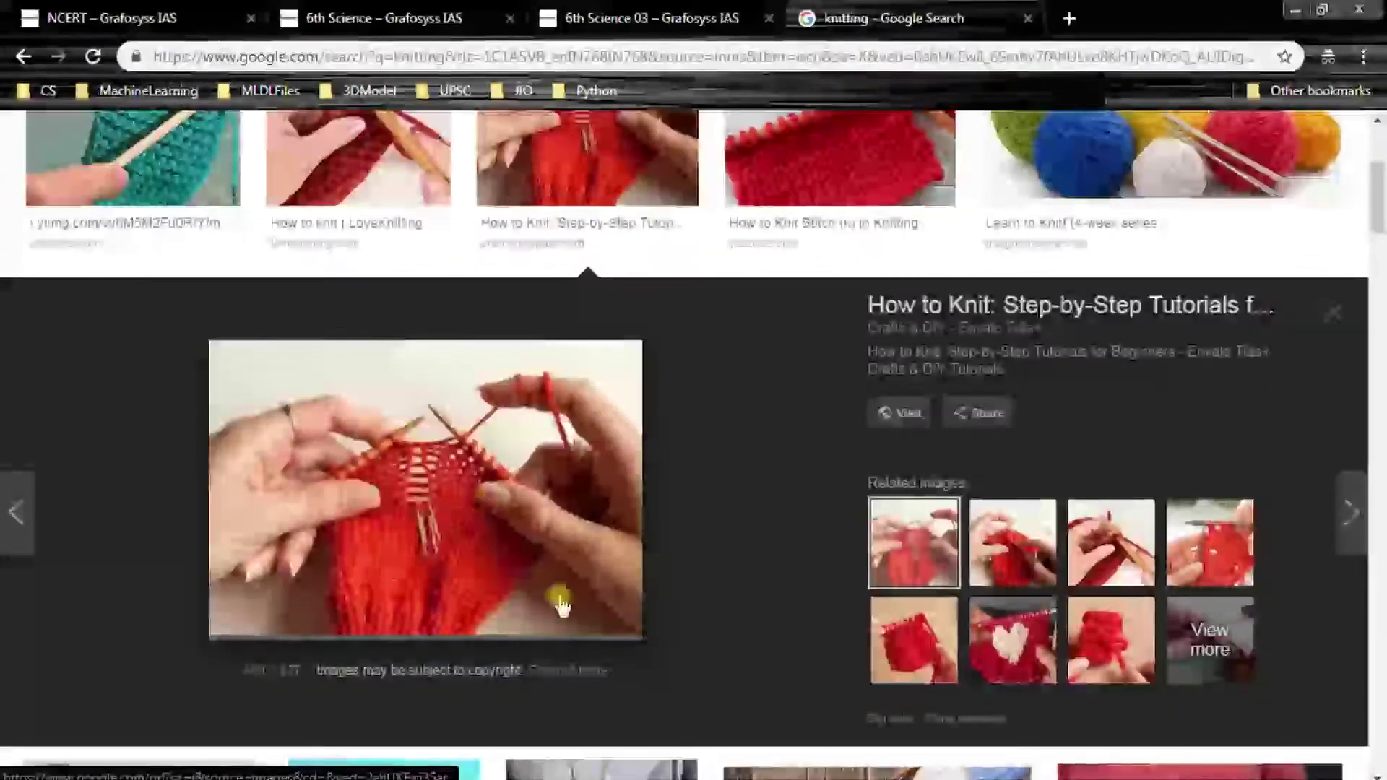
{"action": "scroll", "coordinate": [538, 569], "scroll_direction": "up", "scroll_amount": 2}
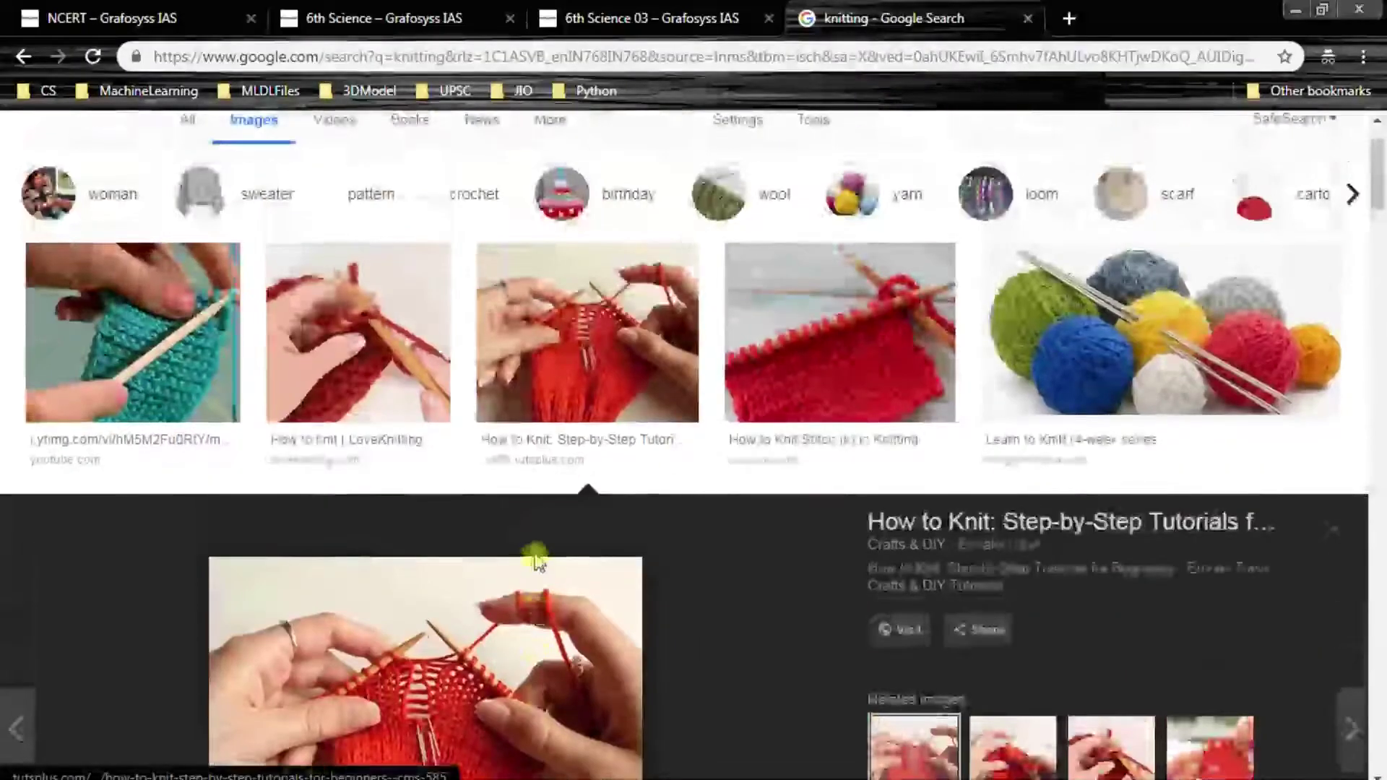
{"action": "left_click", "coordinate": [826, 346]}
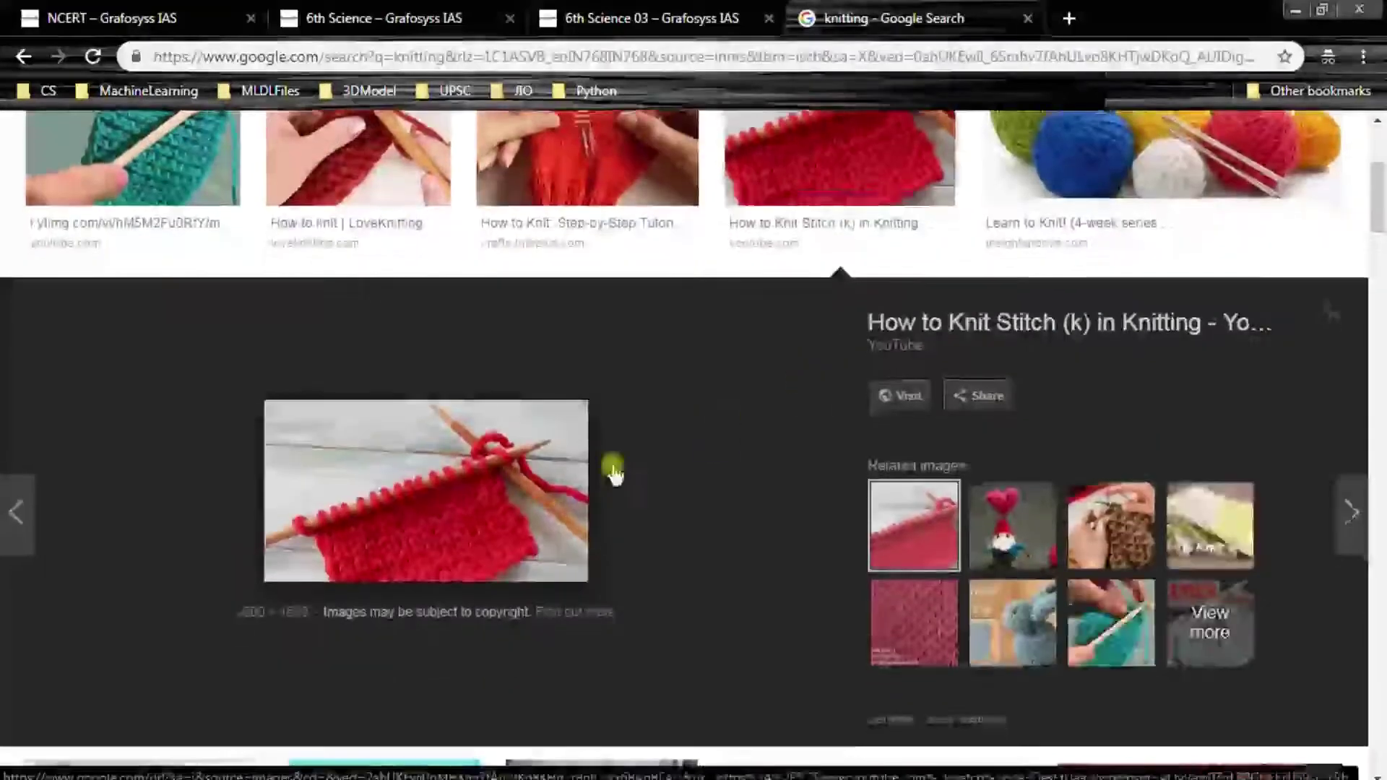
{"action": "scroll", "coordinate": [583, 571], "scroll_direction": "down", "scroll_amount": 3}
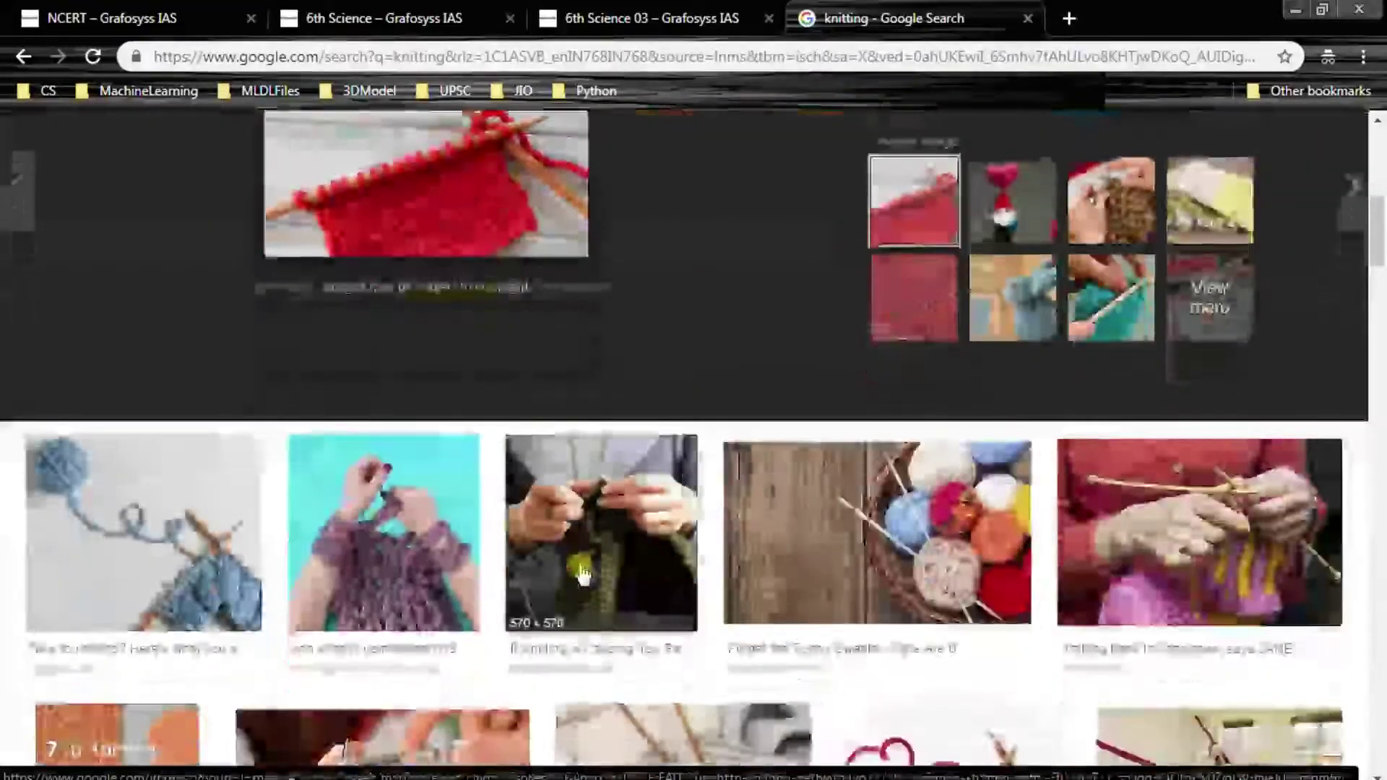
{"action": "scroll", "coordinate": [520, 488], "scroll_direction": "up", "scroll_amount": 1}
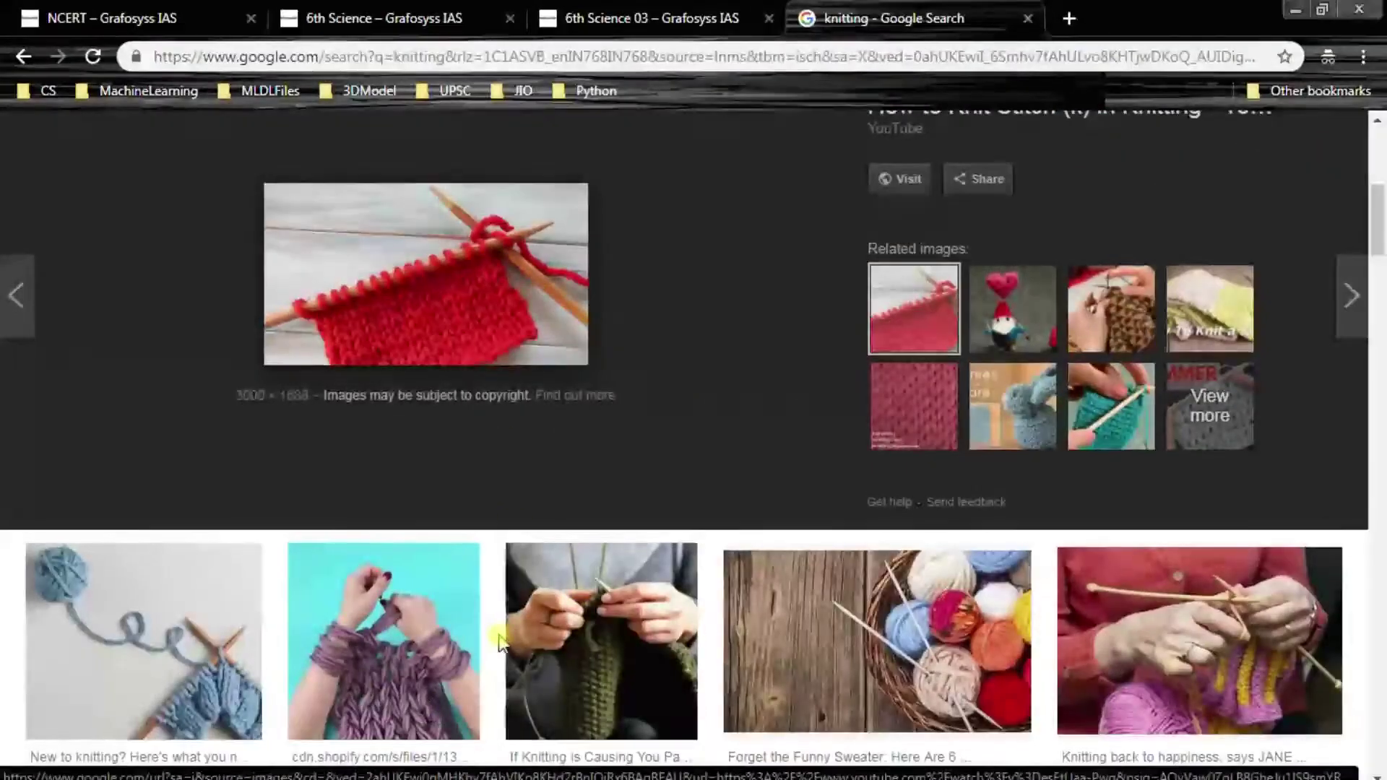
{"action": "scroll", "coordinate": [467, 487], "scroll_direction": "down", "scroll_amount": 2}
{"action": "scroll", "coordinate": [509, 617], "scroll_direction": "down", "scroll_amount": 3}
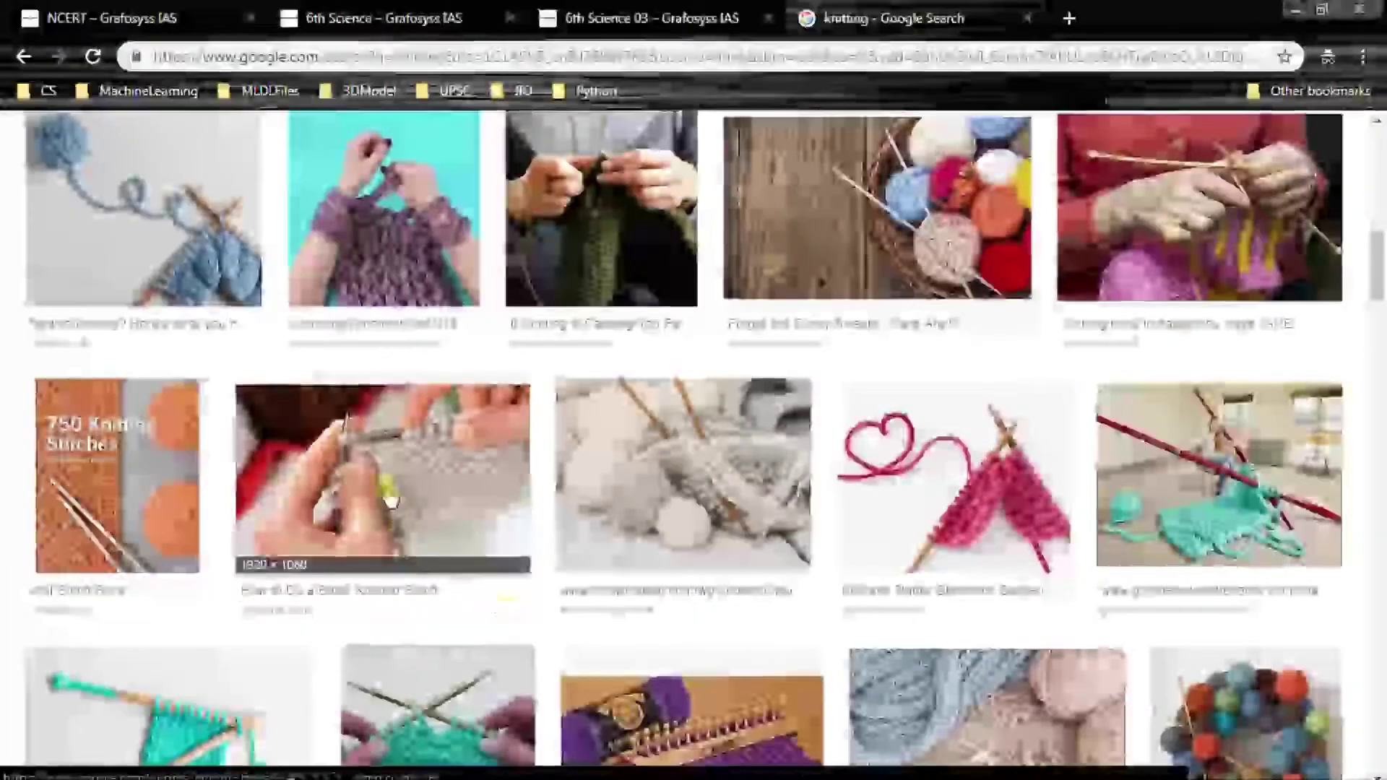
{"action": "left_click", "coordinate": [650, 17]}
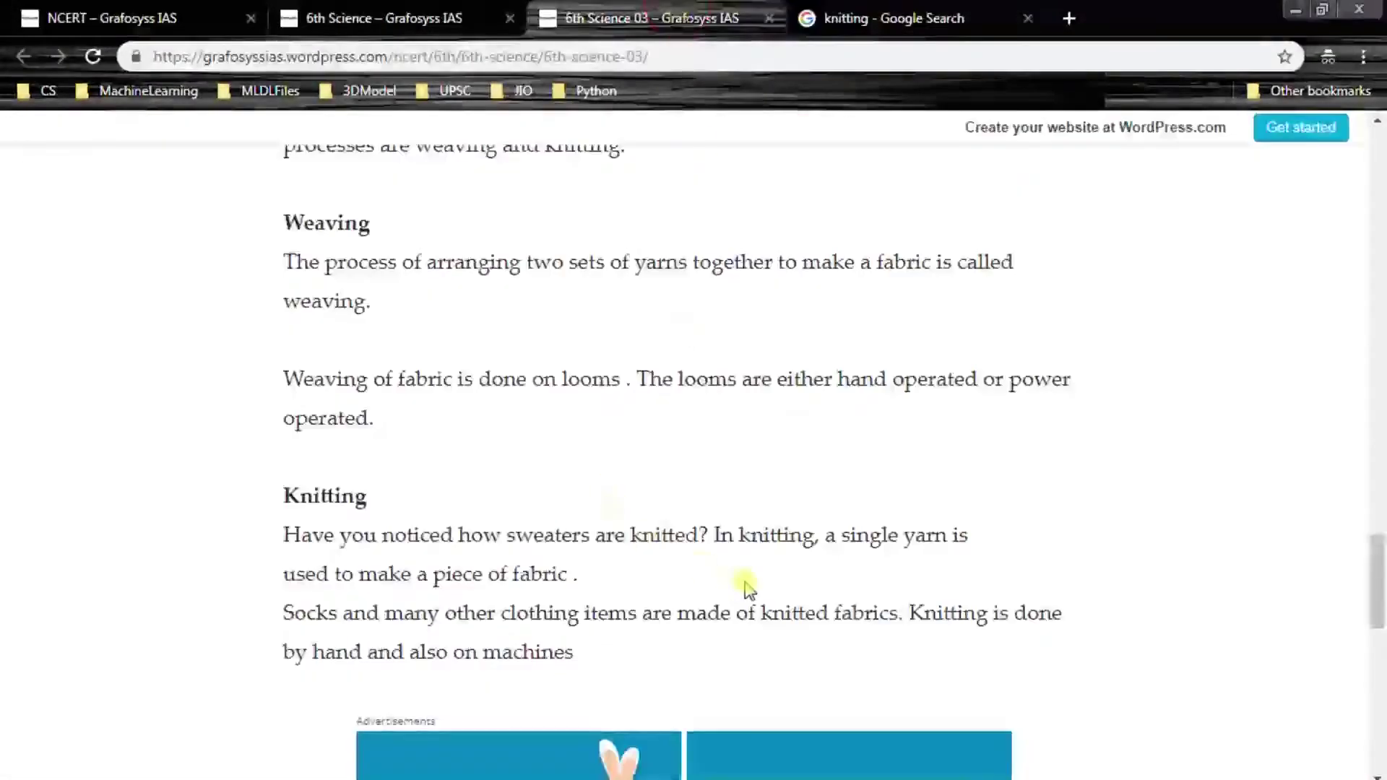